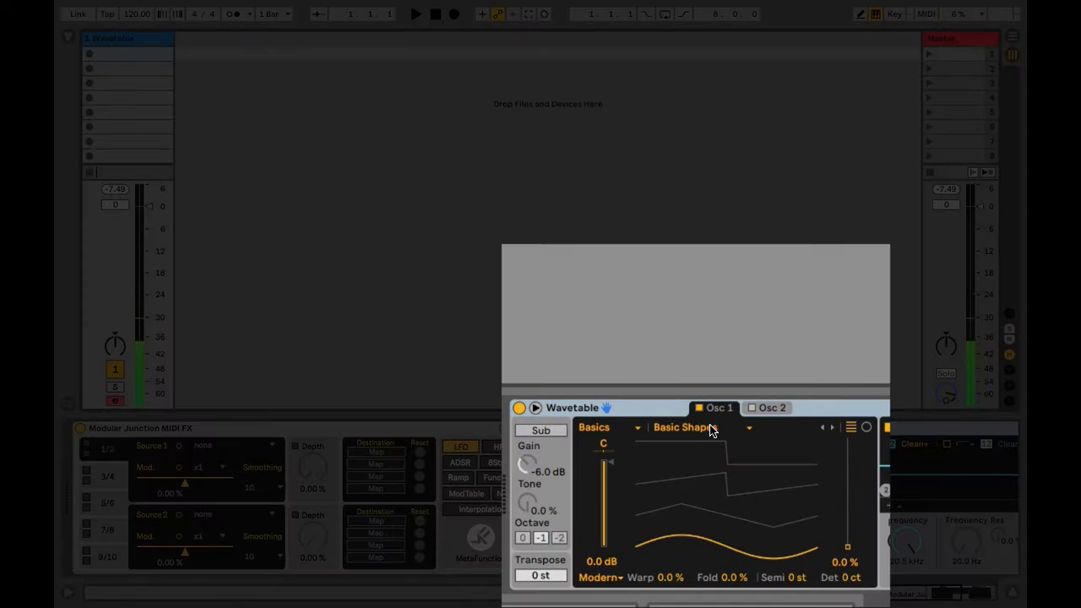
# Load the Pulse Dual wavetable into Wavetable's Osc 1 and try out its wavetable position
pyautogui.click(711, 430)
pyautogui.click(719, 256)
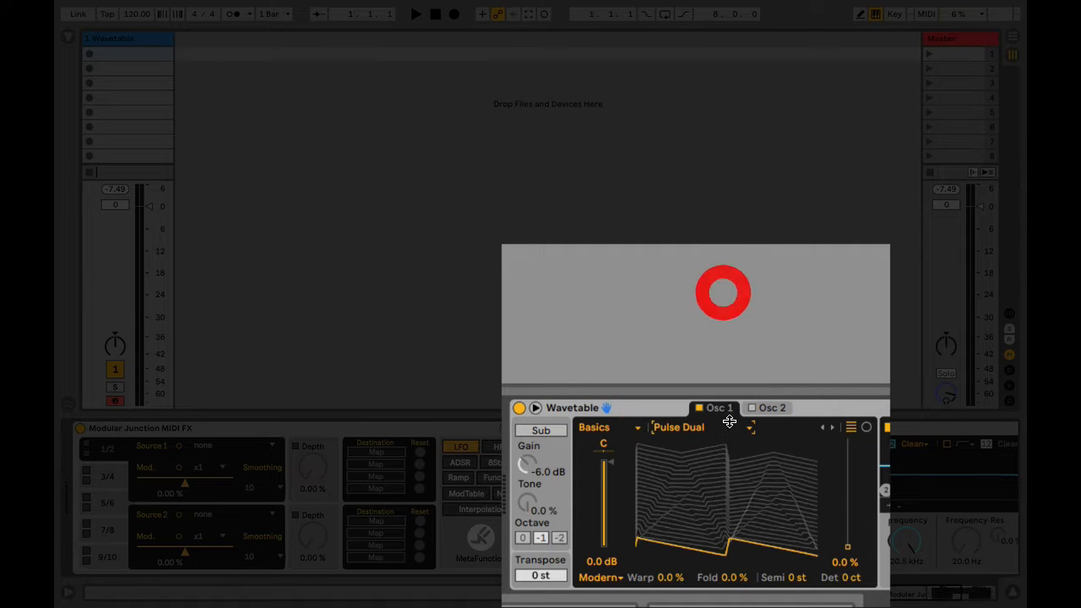
pyautogui.moveTo(848, 548)
pyautogui.mouseDown()
pyautogui.moveTo(848, 465)
pyautogui.moveTo(848, 528)
pyautogui.mouseUp()
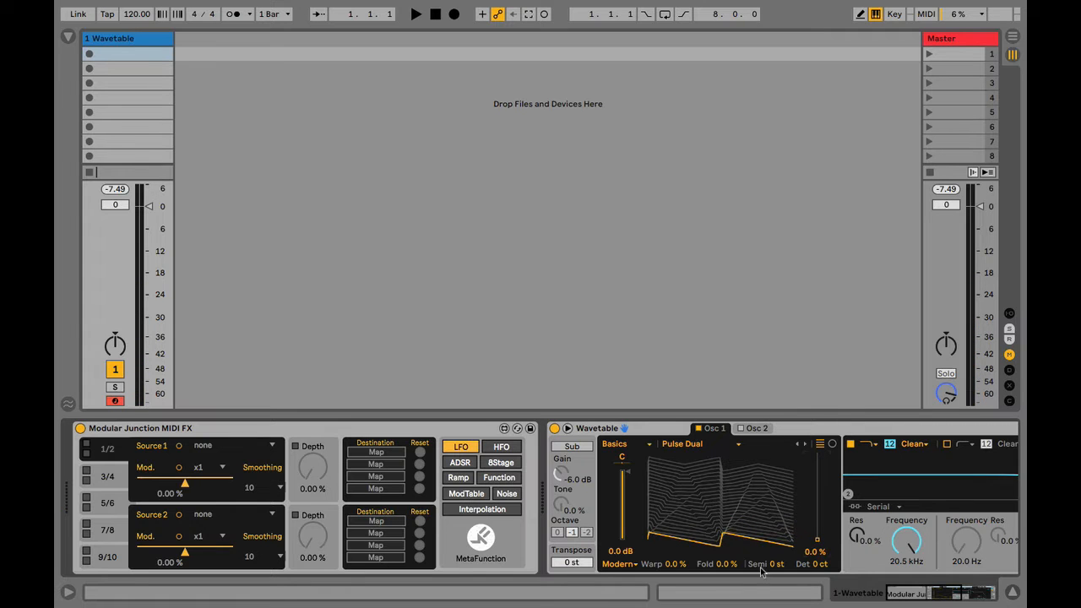
# Examine the Osc 1 Pos target in Wavetable's modulation matrix
pyautogui.moveTo(933, 601); pyautogui.dragTo(988, 589)
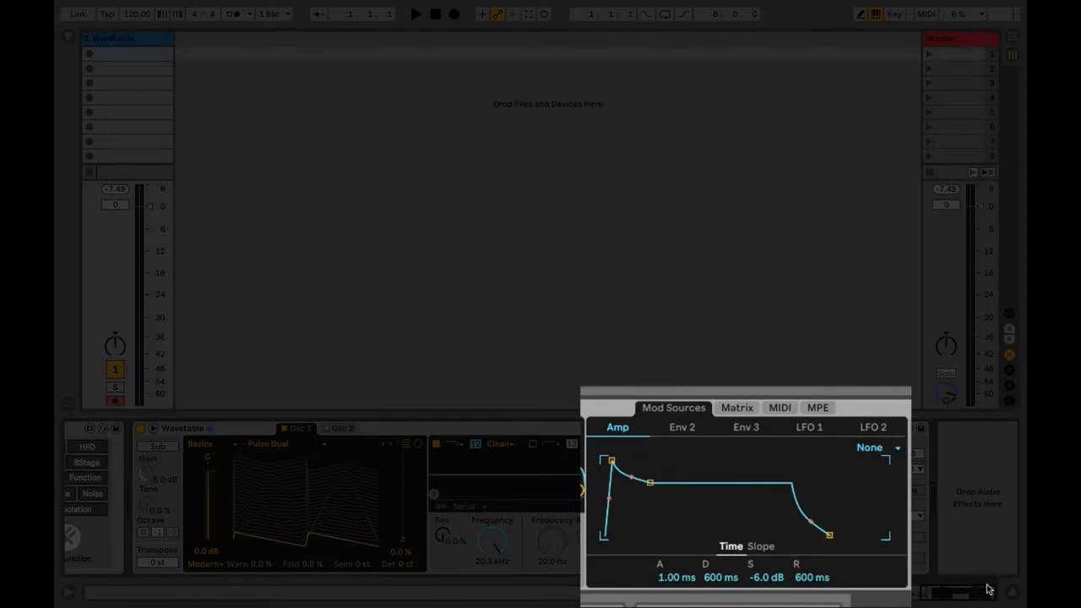
pyautogui.click(737, 409)
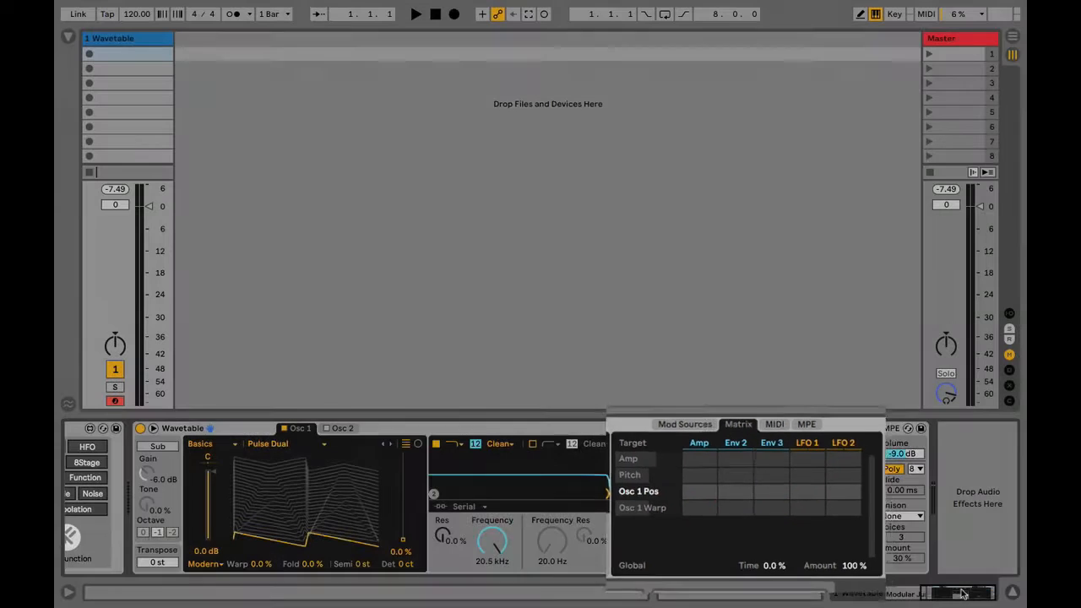
pyautogui.moveTo(963, 594); pyautogui.dragTo(906, 594)
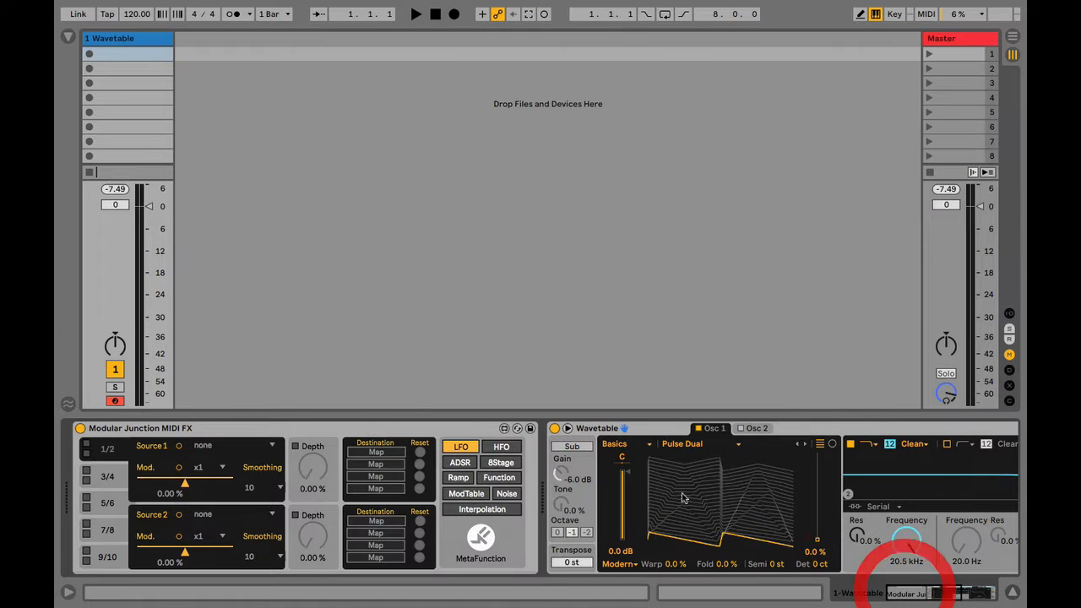
# Enable Source 1 in Modular Junction MIDI FX and map its first destination to Osc 1 Pos
pyautogui.click(227, 427)
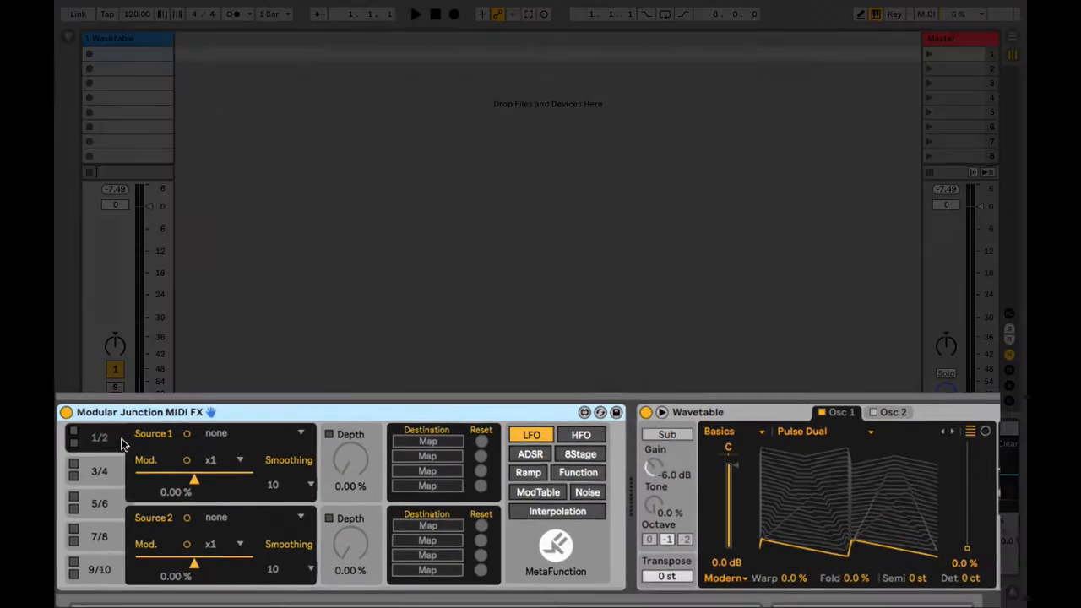
pyautogui.click(74, 433)
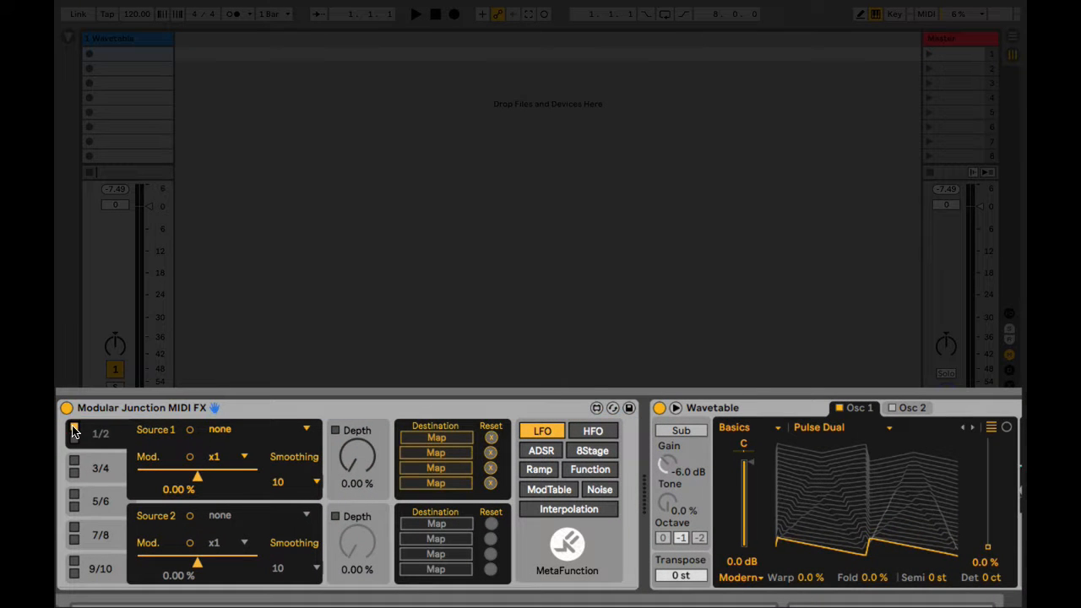
pyautogui.click(448, 444)
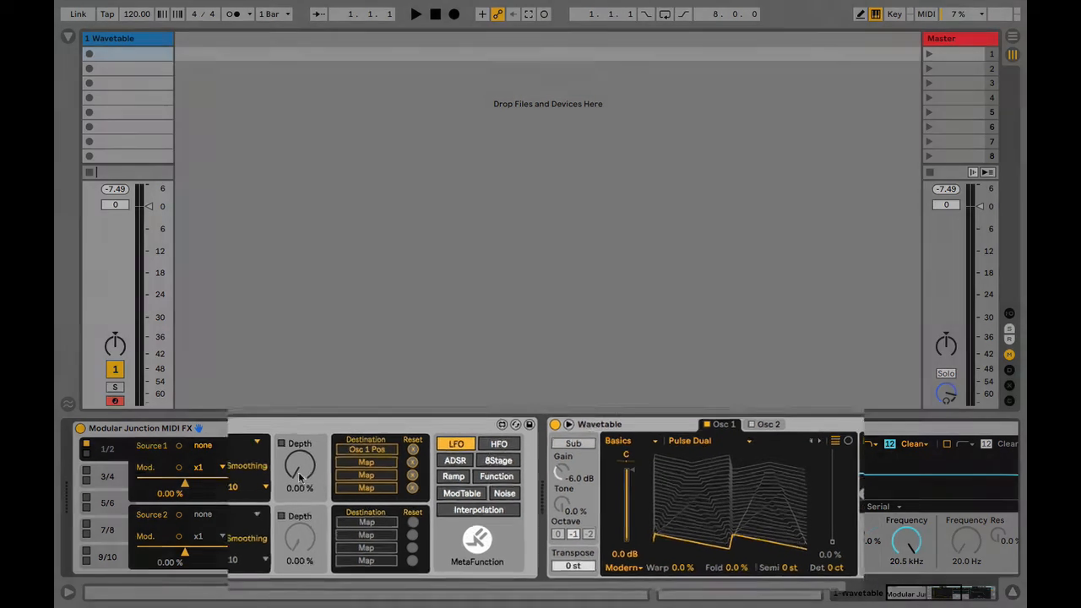
# Set the Source 1 depth to 47.2 %
pyautogui.moveTo(313, 469); pyautogui.dragTo(313, 448)
pyautogui.moveTo(244, 414); pyautogui.dragTo(245, 390)
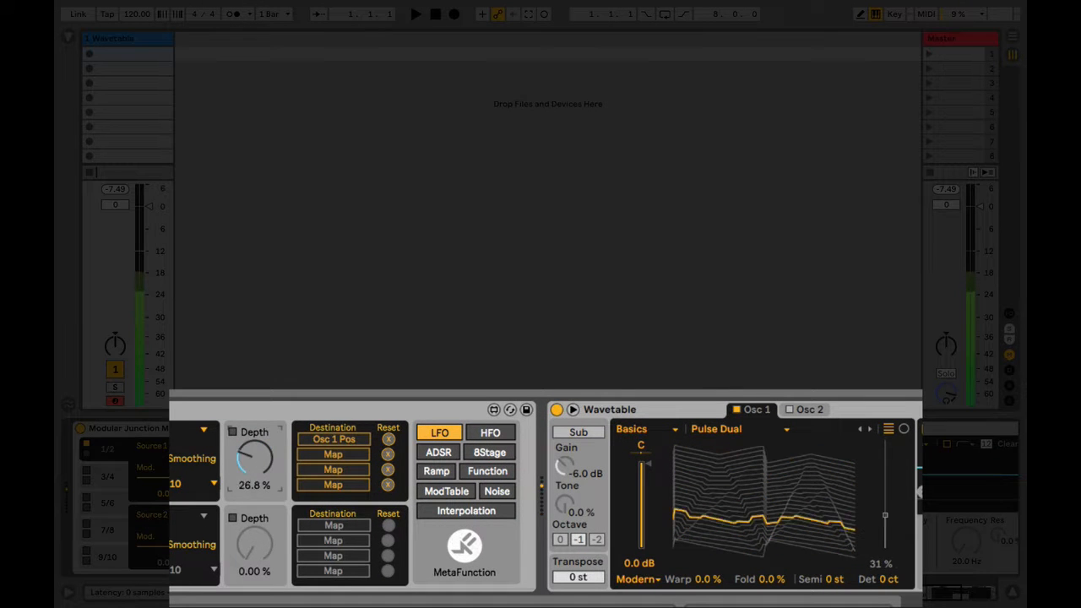
pyautogui.moveTo(254, 459); pyautogui.dragTo(254, 470)
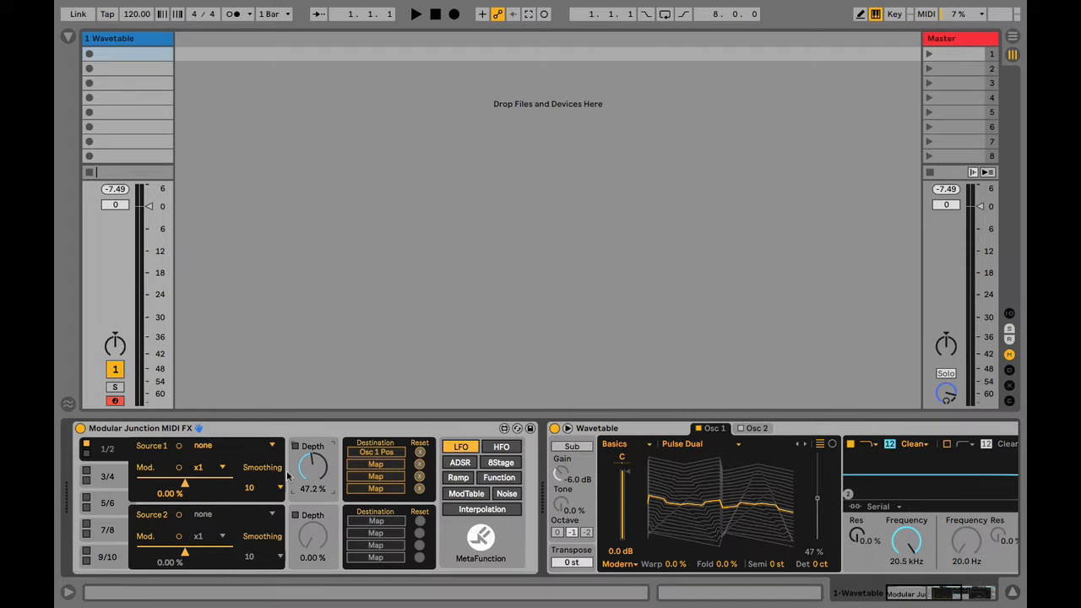
# Assign 8Stage 1 as the modulator of Source 1 and activate it in its floating editor
pyautogui.click(234, 449)
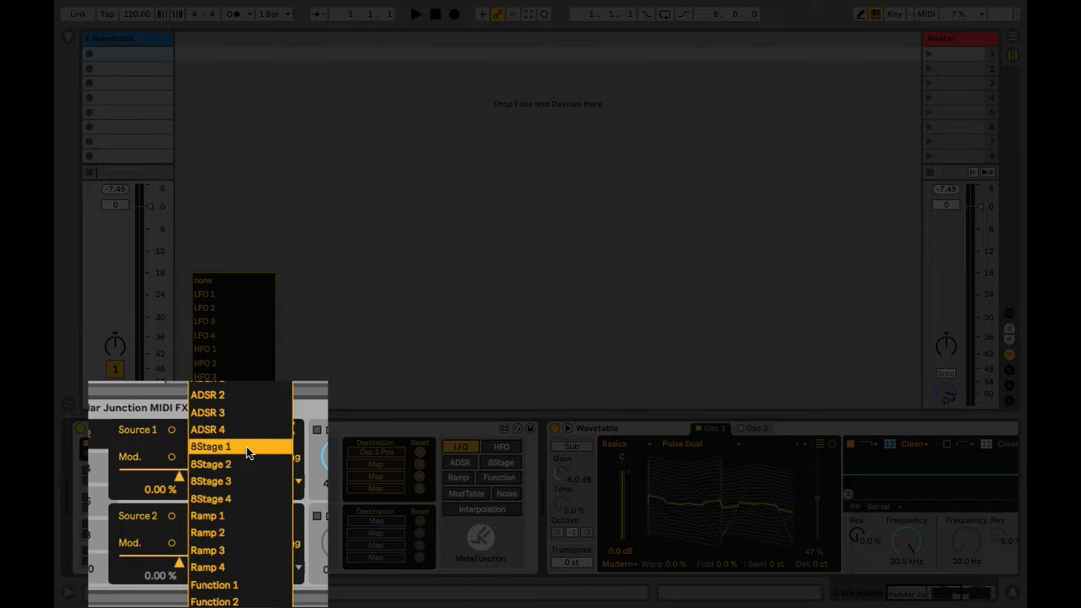
pyautogui.click(247, 453)
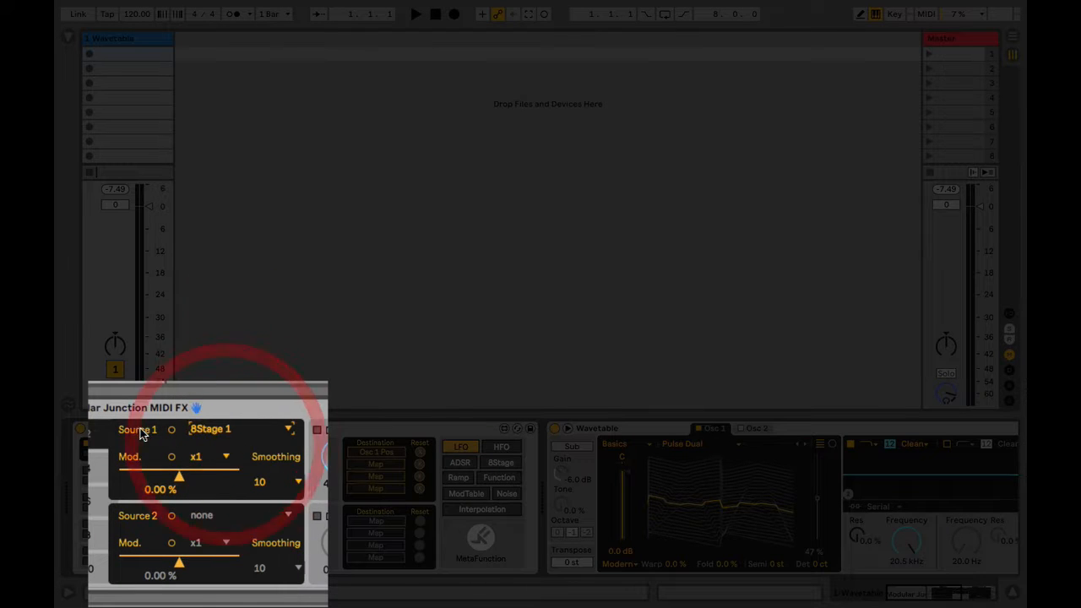
pyautogui.click(180, 446)
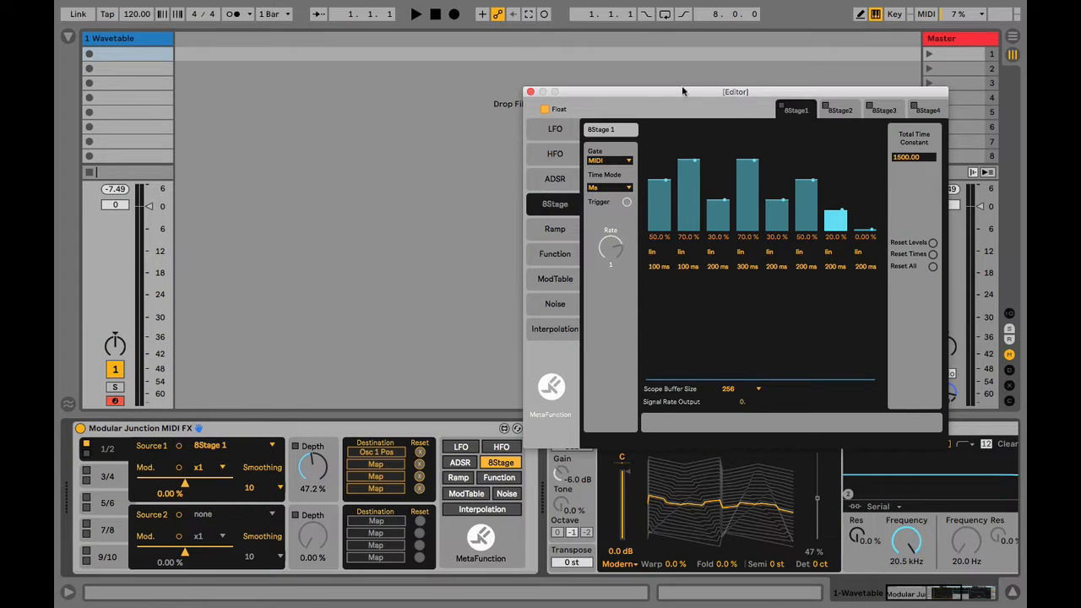
pyautogui.moveTo(682, 85); pyautogui.dragTo(526, 34)
pyautogui.click(468, 83)
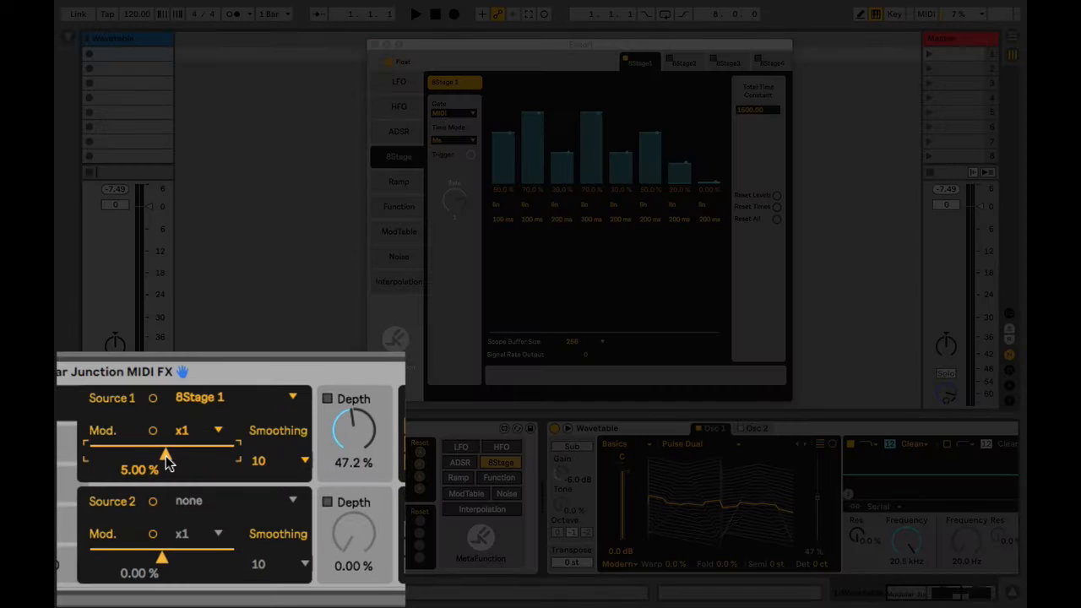
# Set the Source 1 modulation multiplier to x10 and its amount to 530 %
pyautogui.moveTo(186, 485); pyautogui.dragTo(213, 485)
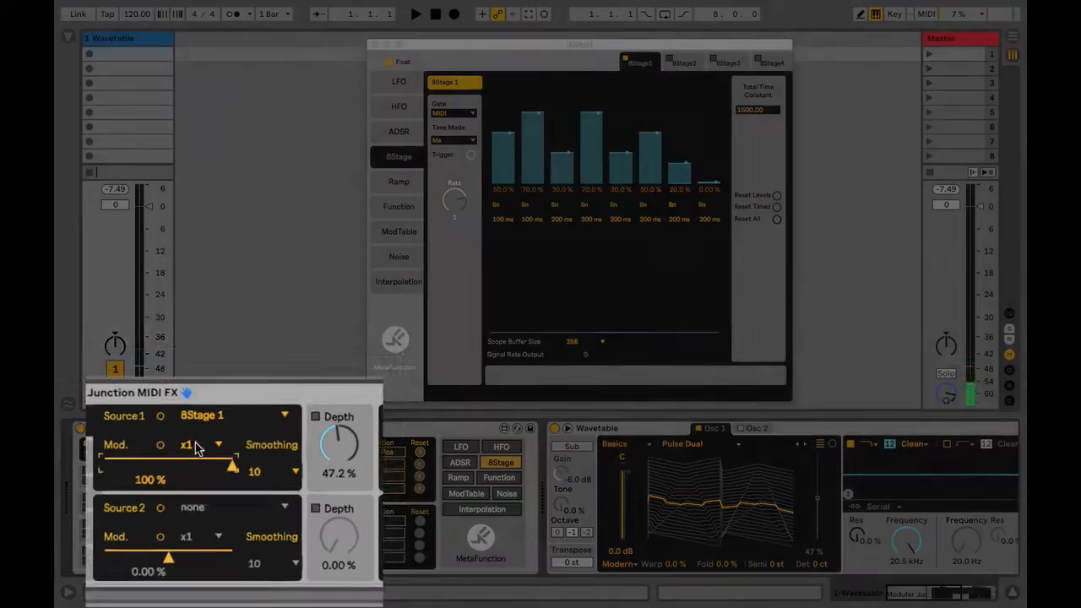
pyautogui.click(200, 467)
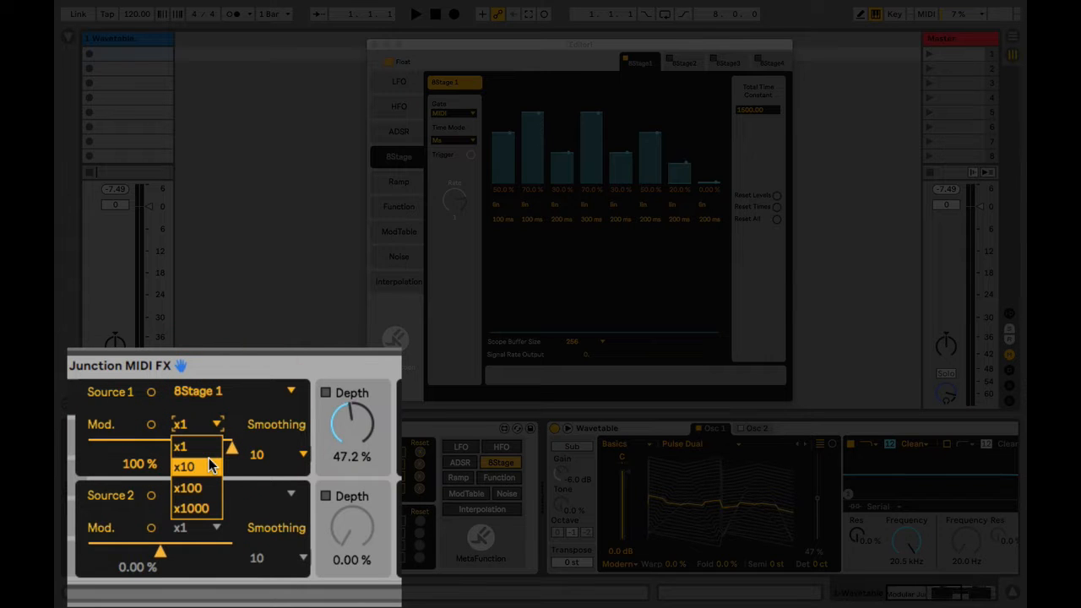
pyautogui.click(211, 467)
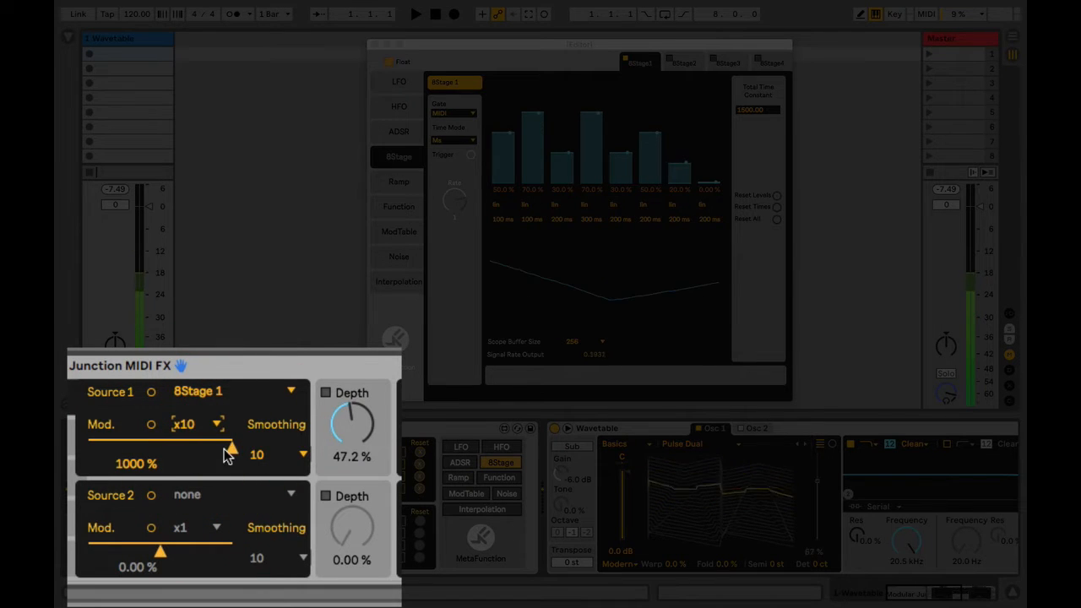
pyautogui.moveTo(225, 451); pyautogui.dragTo(210, 484)
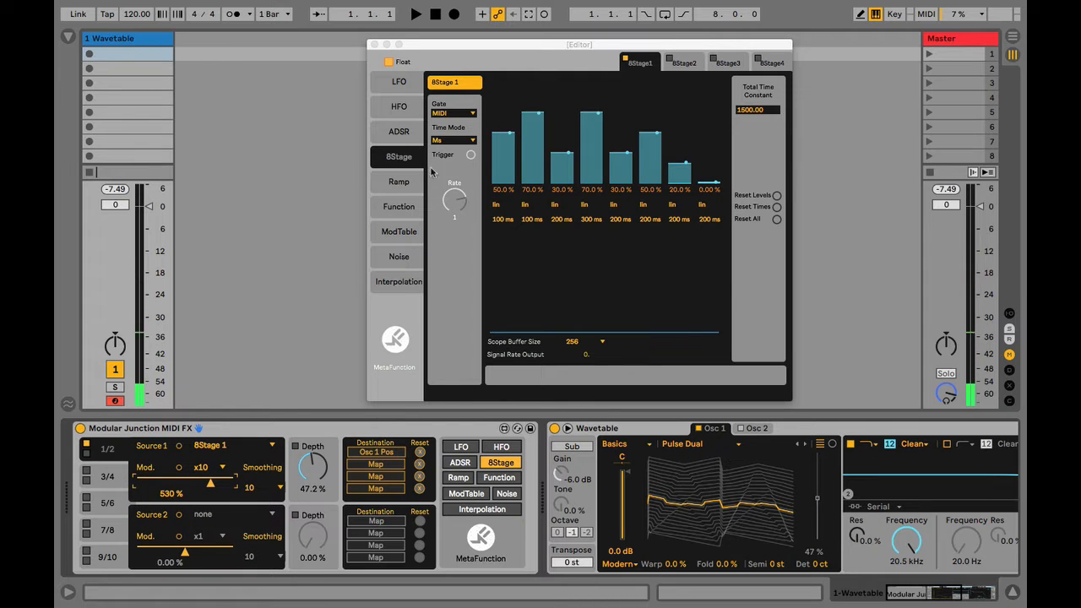
# Gate 8Stage 1 from the Clock at a 1/4 rate with the transport playing
pyautogui.click(573, 46)
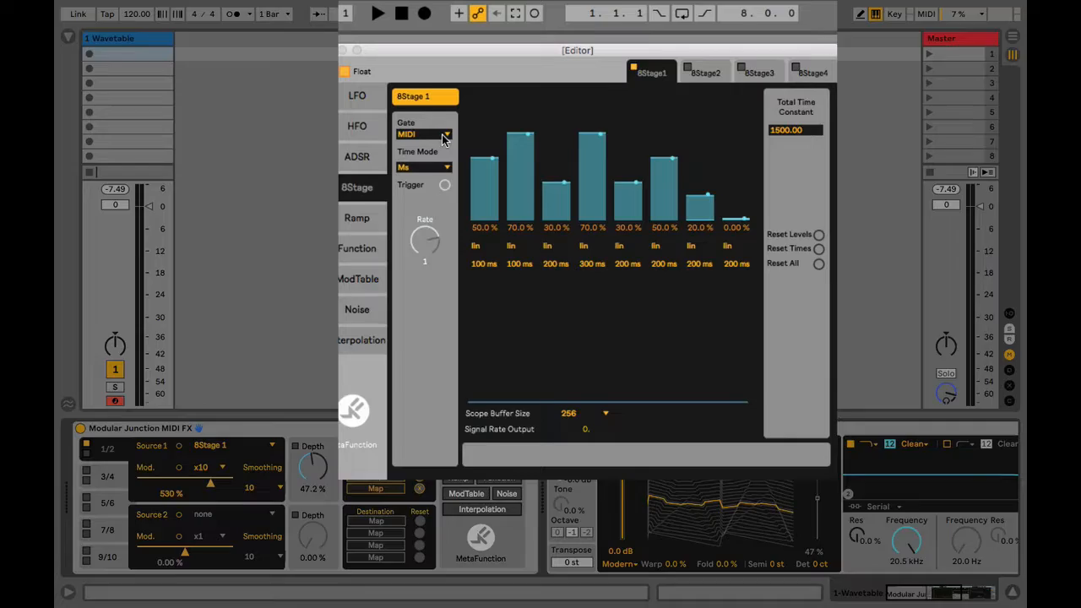
pyautogui.click(454, 113)
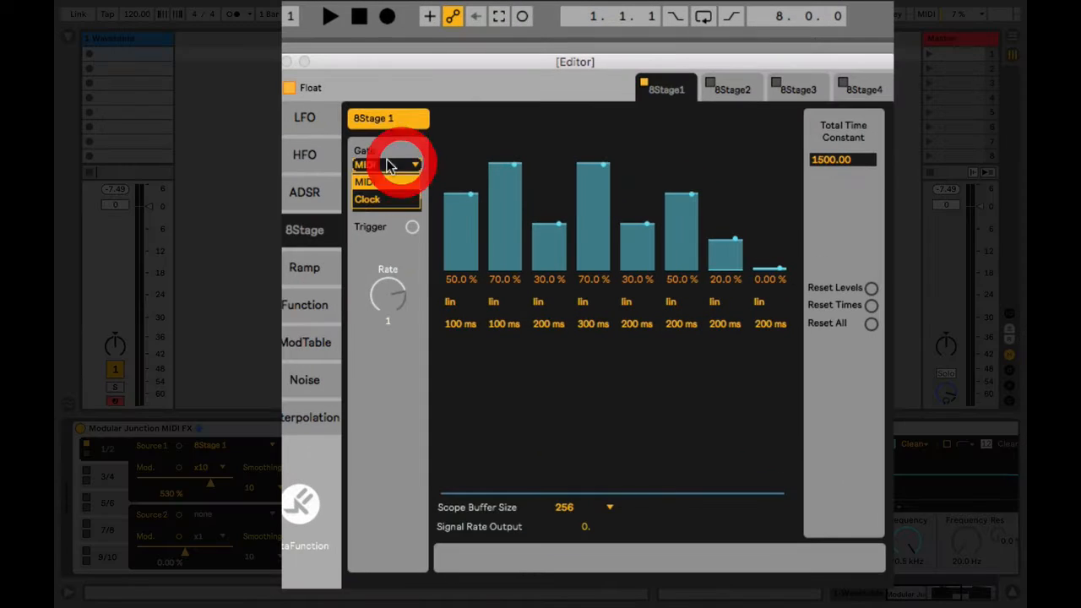
pyautogui.click(395, 200)
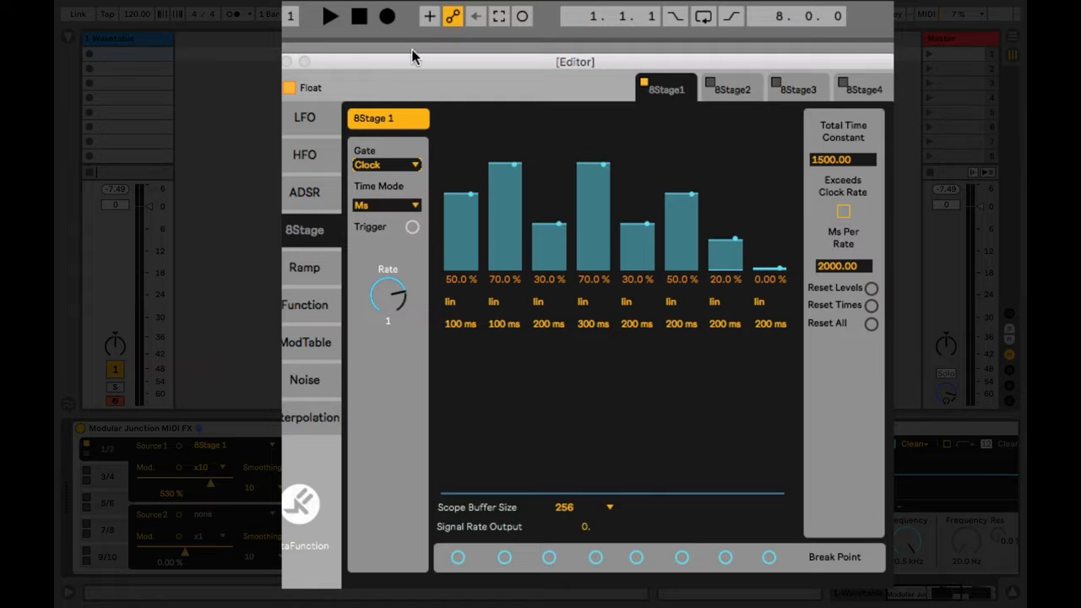
pyautogui.click(330, 18)
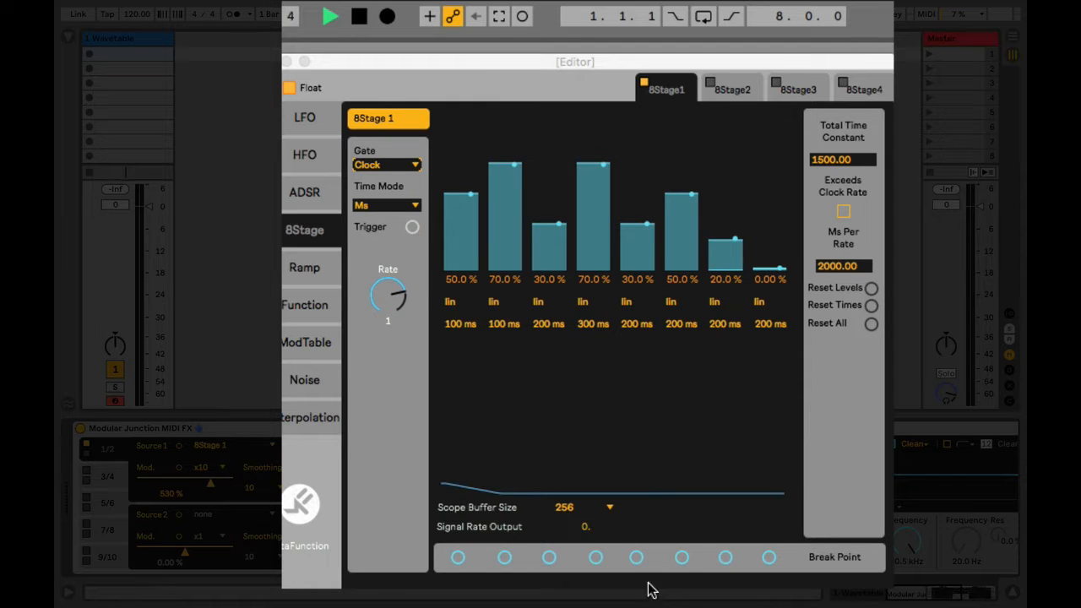
pyautogui.moveTo(419, 304); pyautogui.dragTo(387, 280)
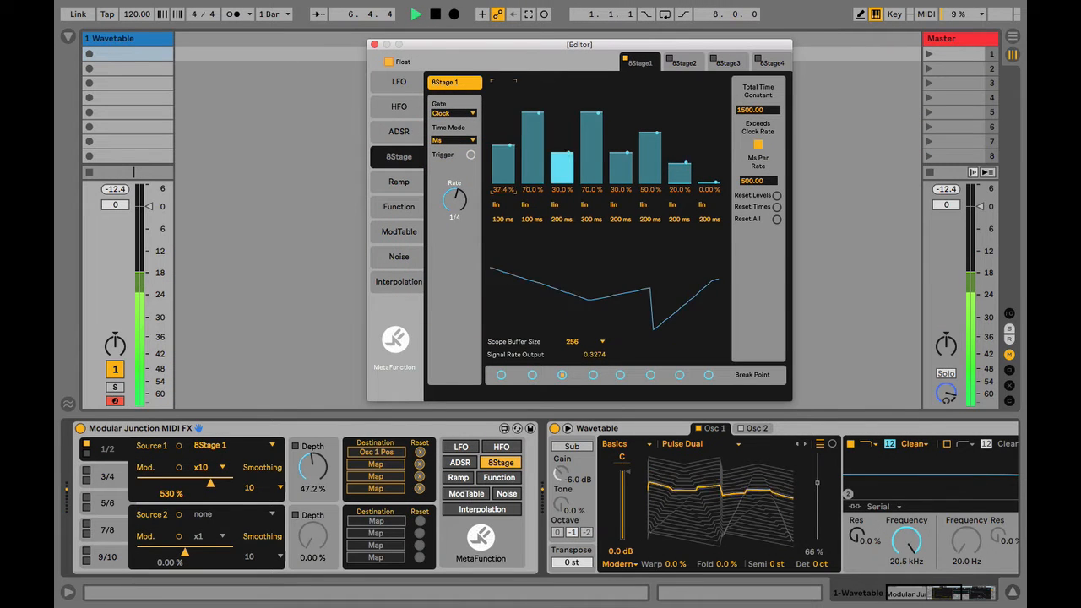
# Try different levels on the first two stages of 8Stage 1, with 56.0 % and 12.2 %
pyautogui.click(505, 164)
pyautogui.click(530, 171)
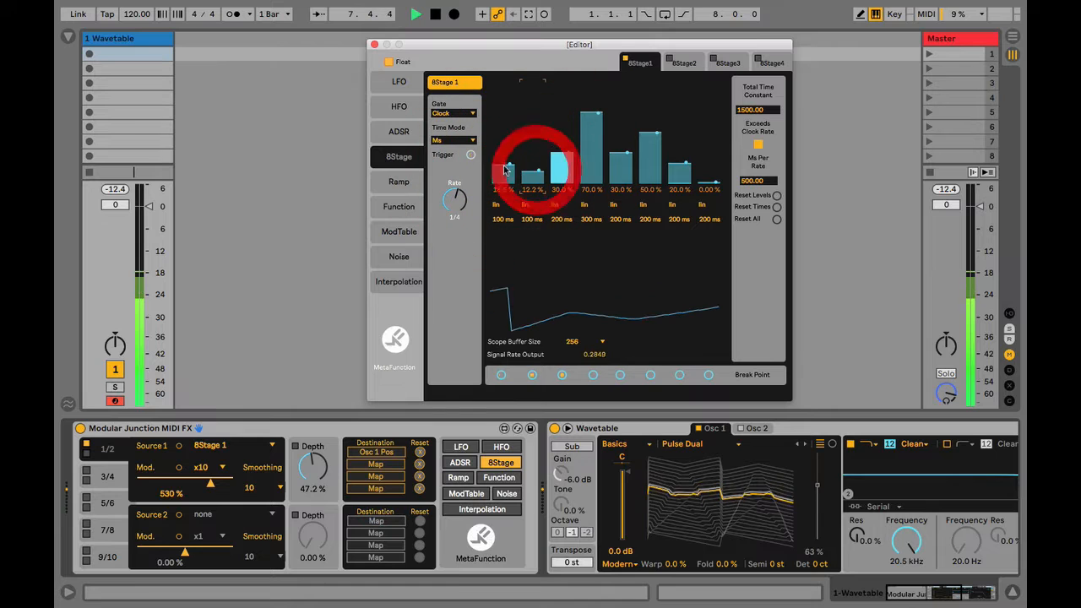
pyautogui.click(506, 126)
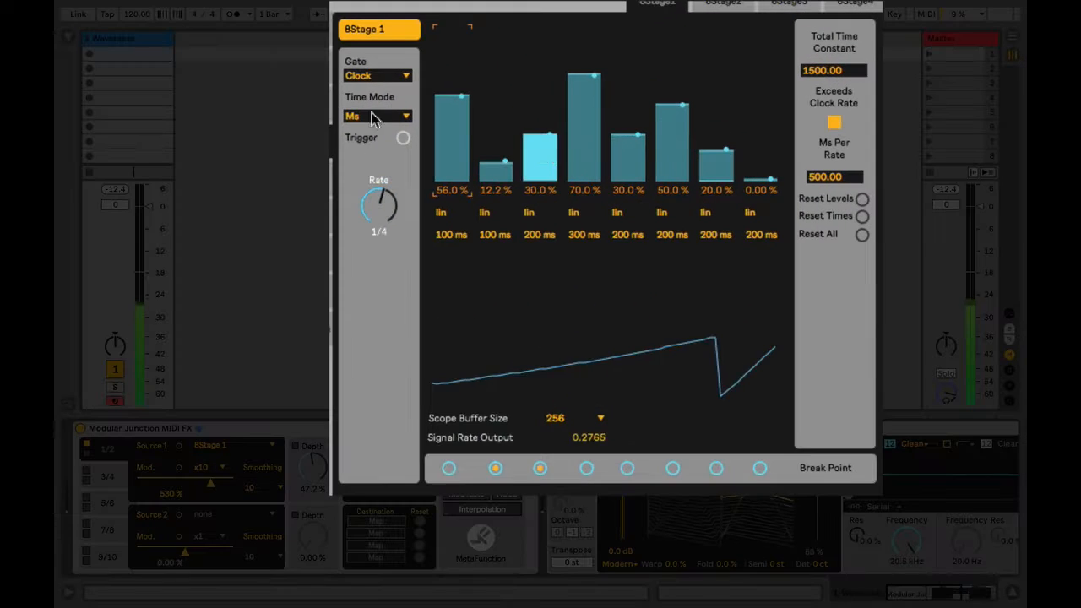
# Switch the 8Stage 1 time mode to Sync and set the first stage's level to 34.2 %
pyautogui.click(454, 140)
pyautogui.click(372, 166)
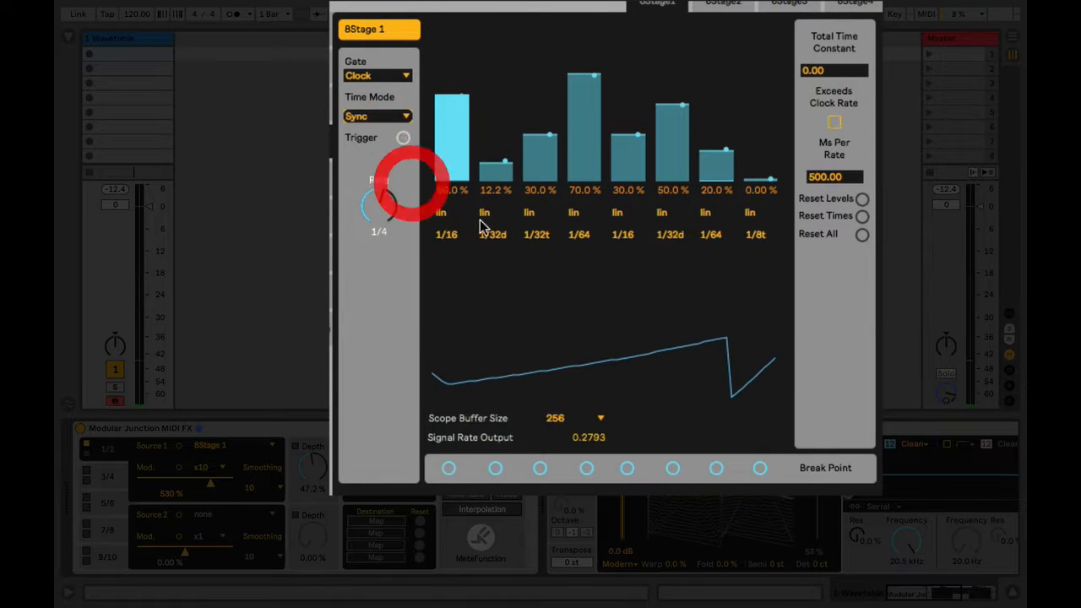
pyautogui.click(455, 128)
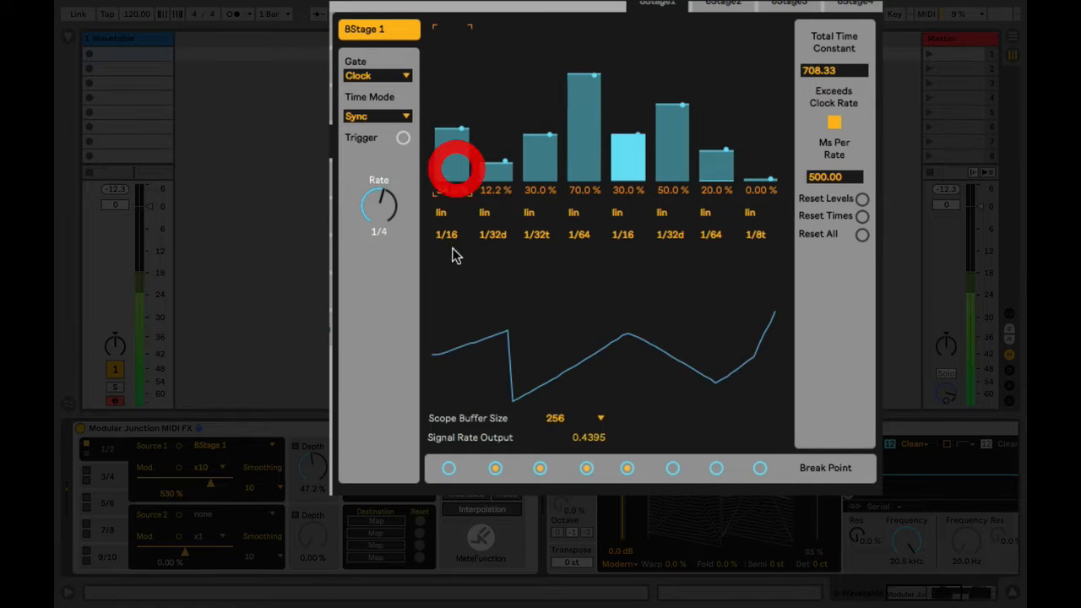
# Give the second stage a 1/8 time, exp curve and 24.5 % level, and set the Source 1 modulation amount to 460 %
pyautogui.moveTo(459, 233); pyautogui.dragTo(501, 80)
pyautogui.click(484, 212)
pyautogui.moveTo(502, 212); pyautogui.dragTo(502, 208)
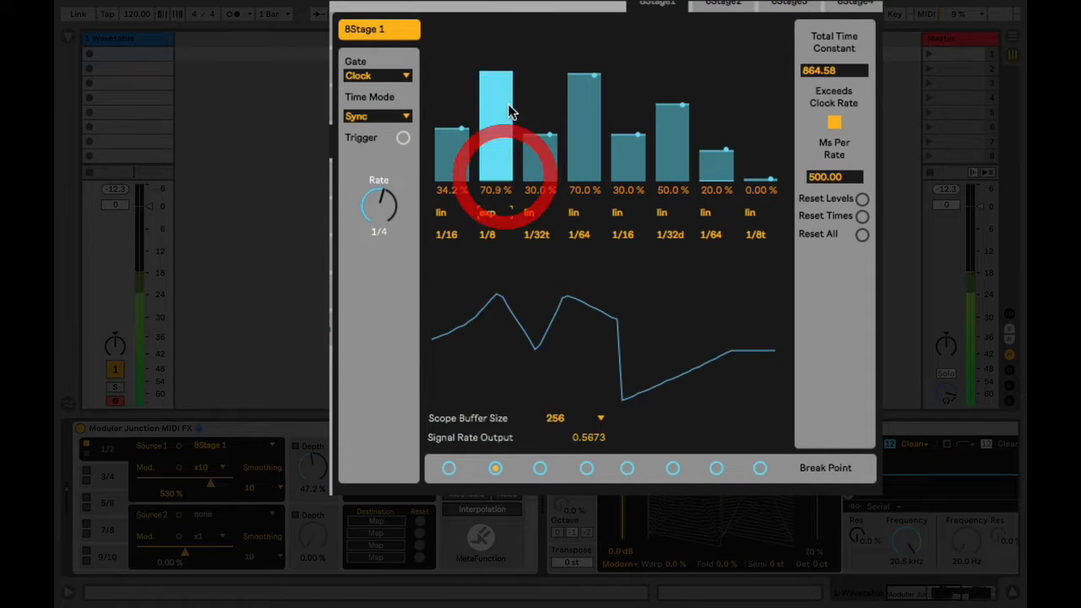
pyautogui.moveTo(510, 110); pyautogui.dragTo(503, 181)
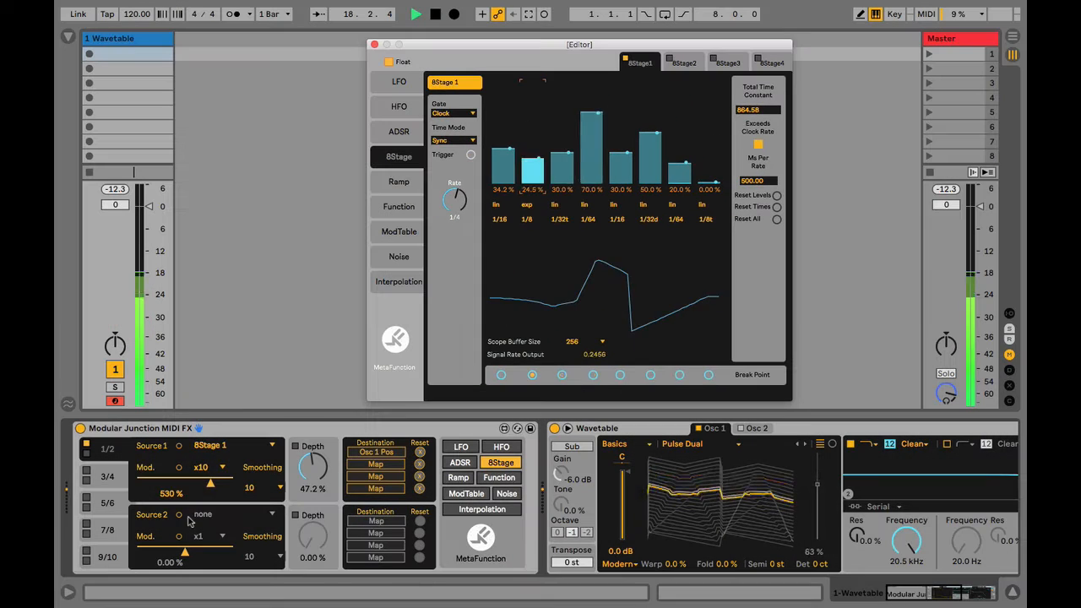
pyautogui.moveTo(211, 484)
pyautogui.mouseDown()
pyautogui.moveTo(224, 484)
pyautogui.moveTo(207, 484)
pyautogui.mouseUp()
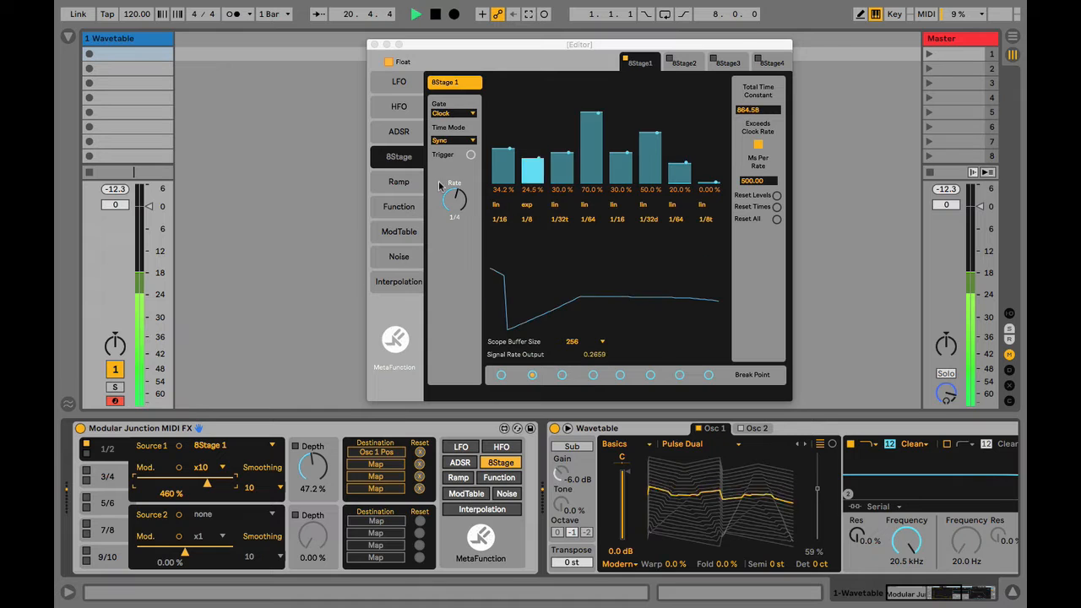
# Activate Function 1, sync it at a 1/4 rate and load function shape 12
pyautogui.click(398, 207)
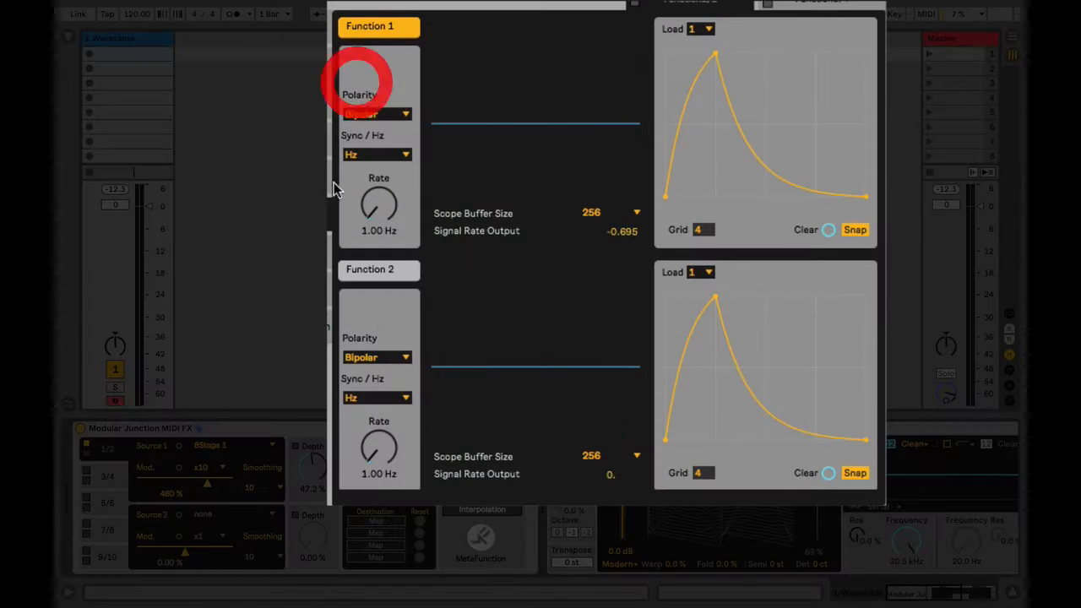
pyautogui.click(371, 155)
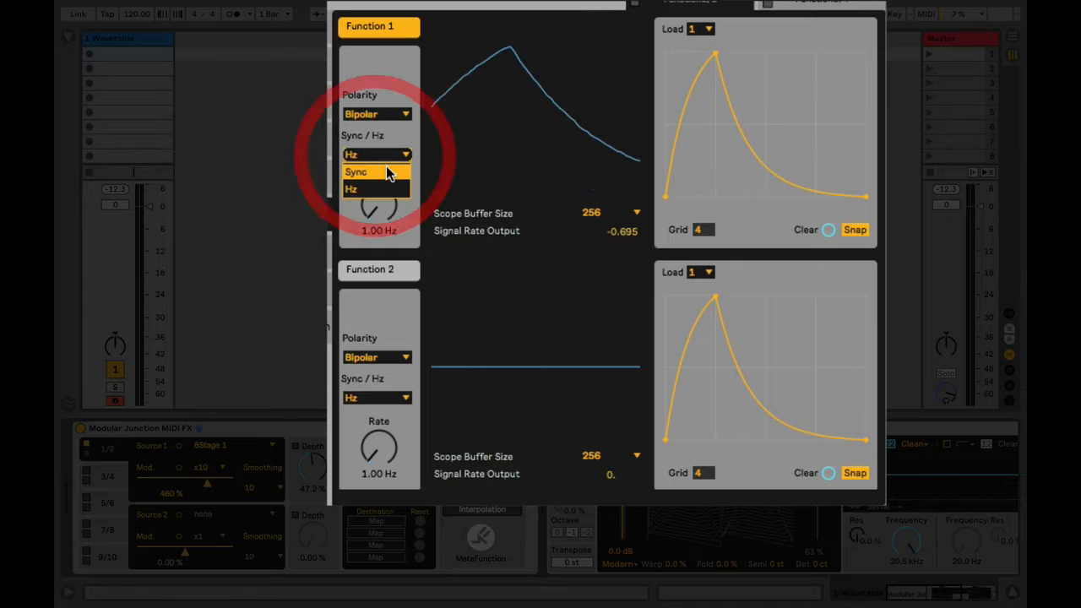
pyautogui.click(380, 173)
pyautogui.moveTo(370, 214); pyautogui.dragTo(371, 191)
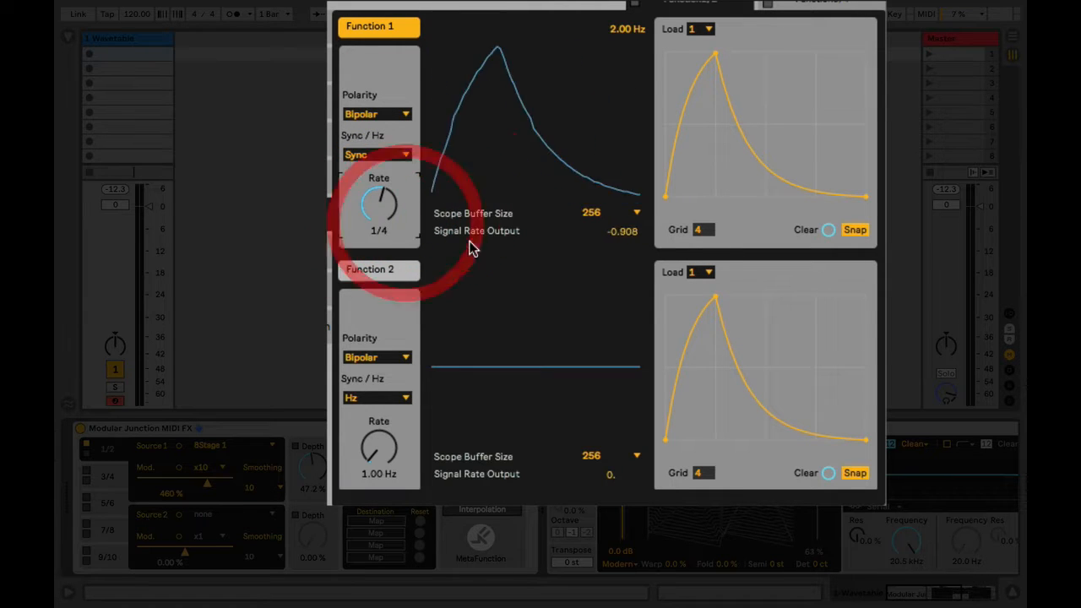
pyautogui.click(708, 28)
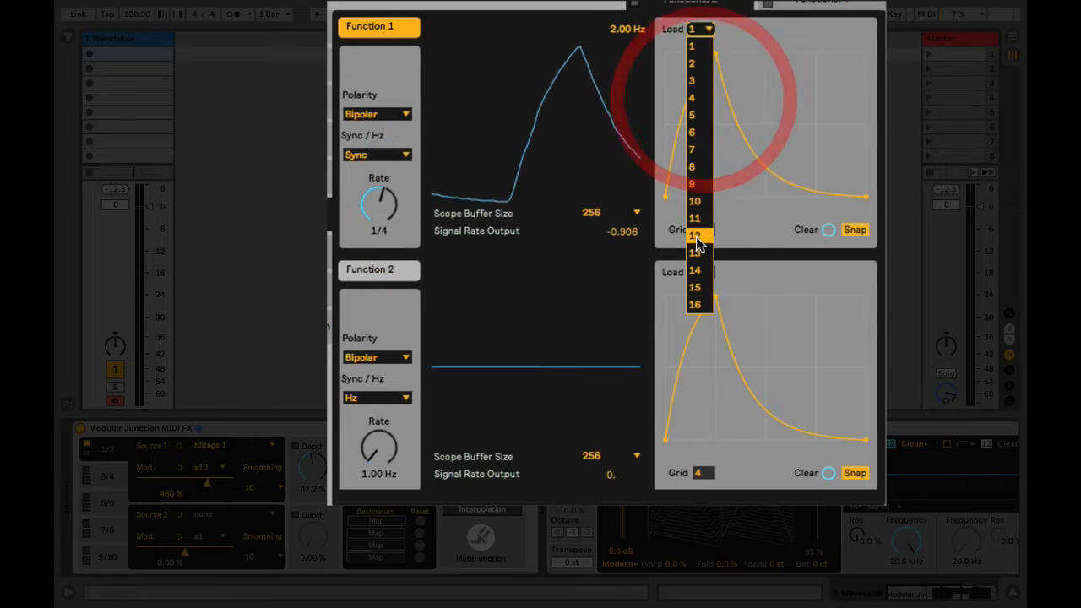
pyautogui.click(725, 211)
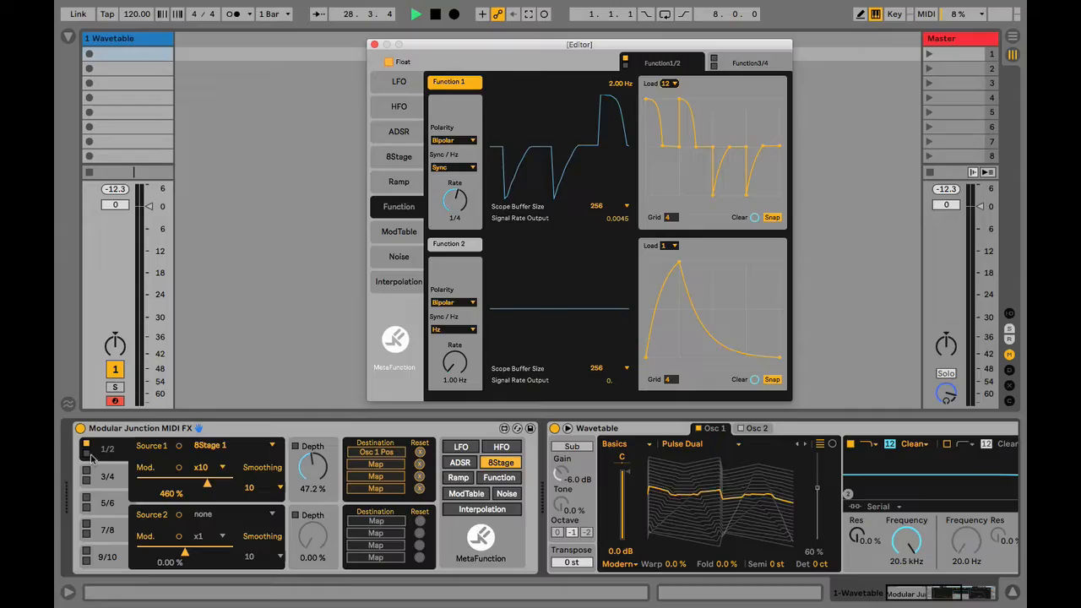
# Enable Source 2, assign Function 1 to it and map it to Wavetable's Filter 1 frequency
pyautogui.click(88, 454)
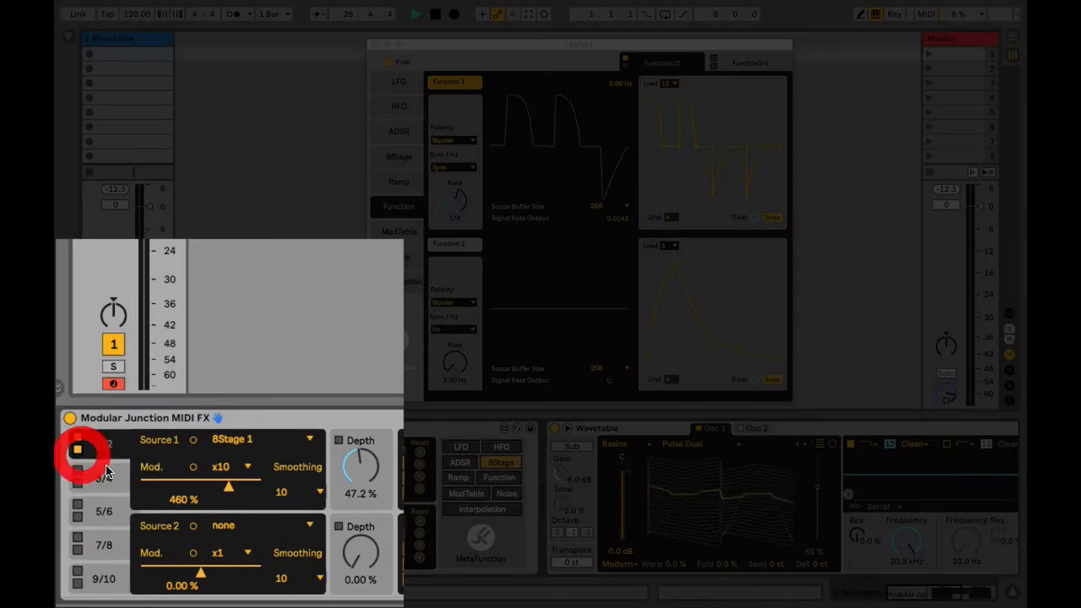
pyautogui.click(223, 514)
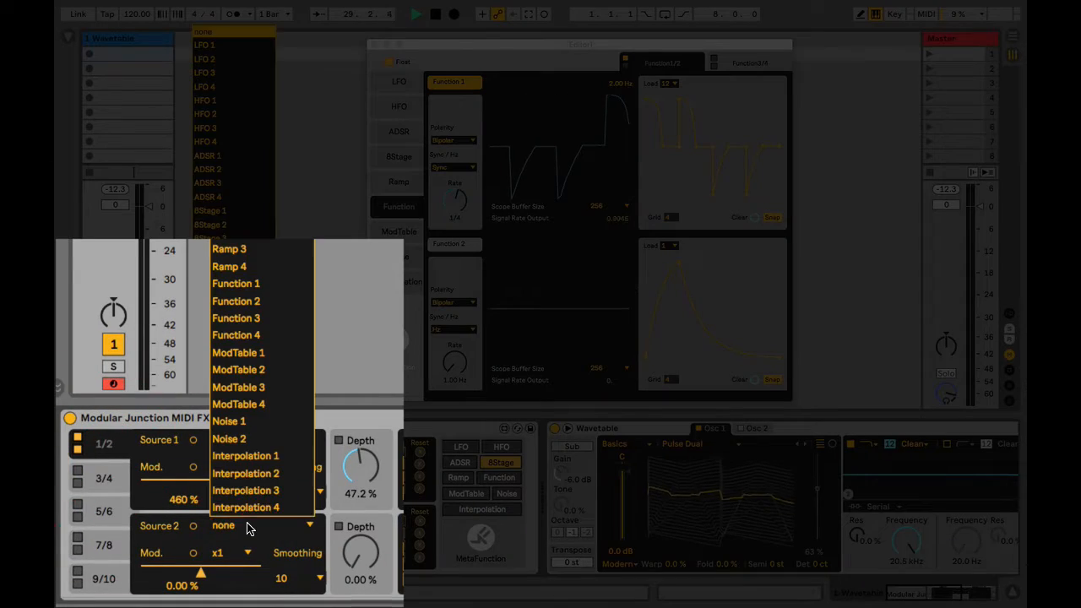
pyautogui.click(258, 285)
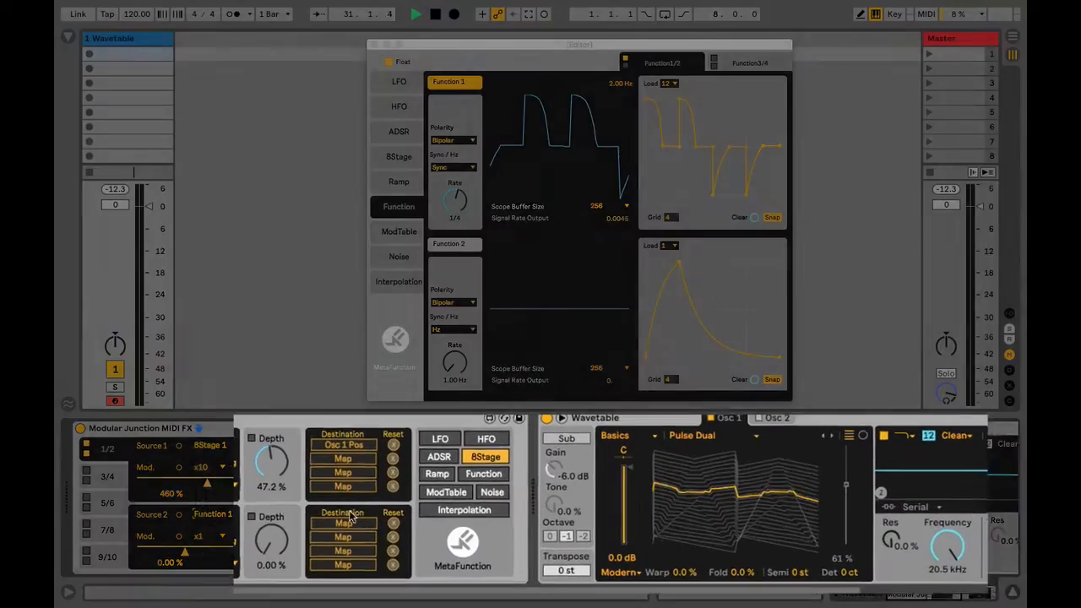
pyautogui.click(375, 521)
pyautogui.click(979, 554)
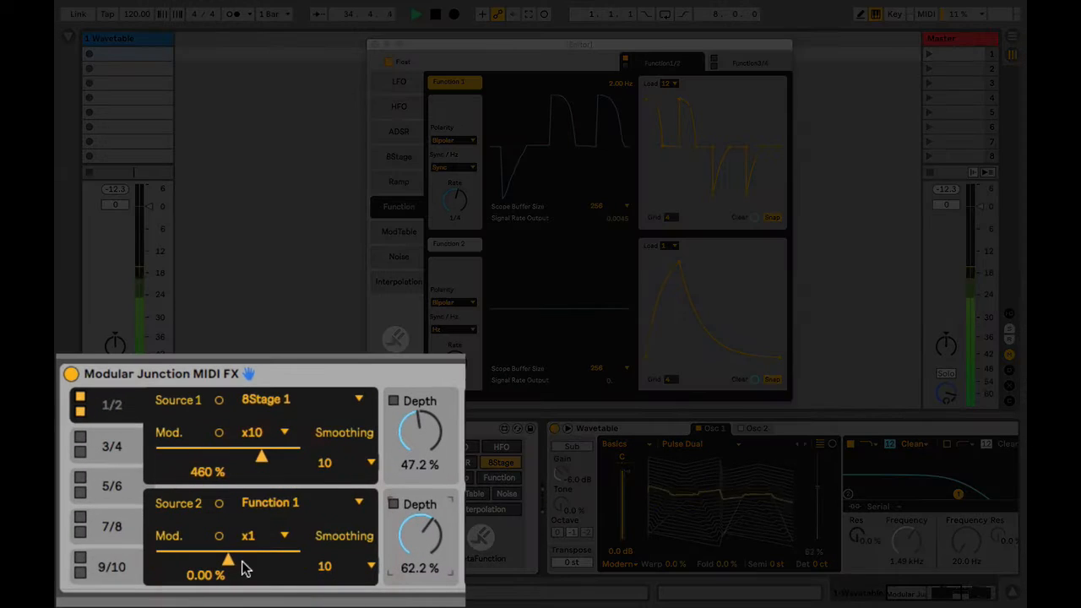
# Set the Source 2 modulation amount to 100 % and its depth to 63.0 %
pyautogui.moveTo(189, 552); pyautogui.dragTo(222, 553)
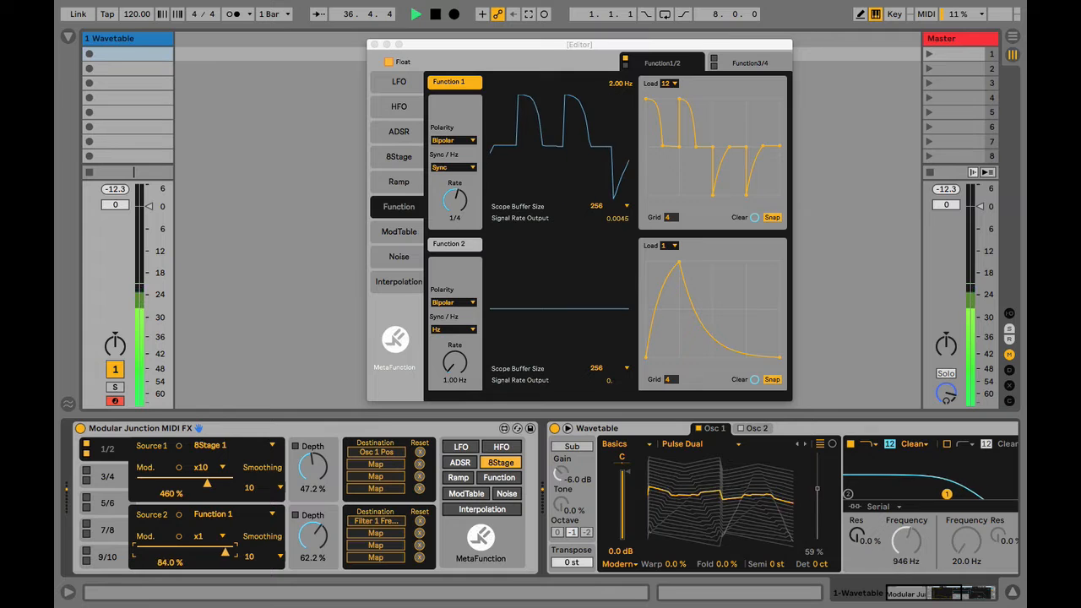
pyautogui.moveTo(313, 534); pyautogui.dragTo(312, 544)
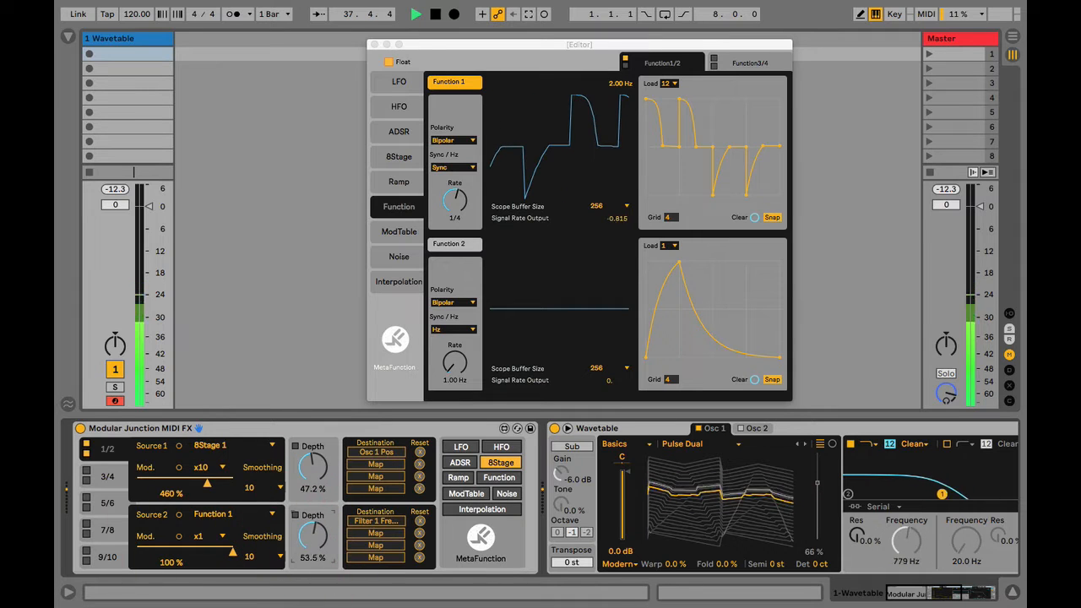
pyautogui.click(234, 553)
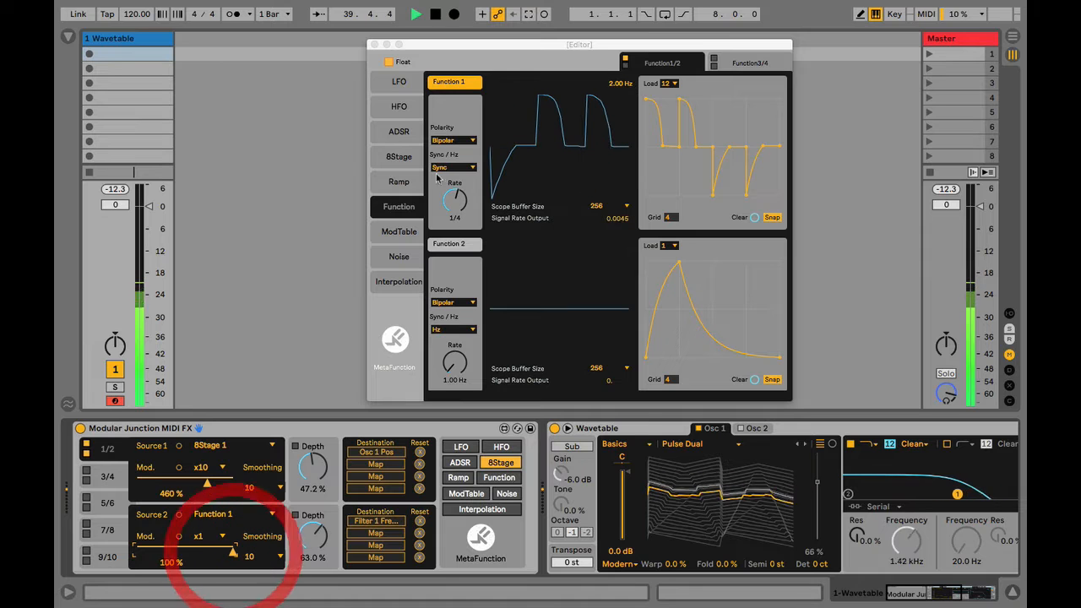
# Enable Source 3 and replace Osc 1 with Osc 2 using the Beating 3 wavetable, Semi at 12 st and position at 23 %
pyautogui.click(118, 475)
pyautogui.click(758, 429)
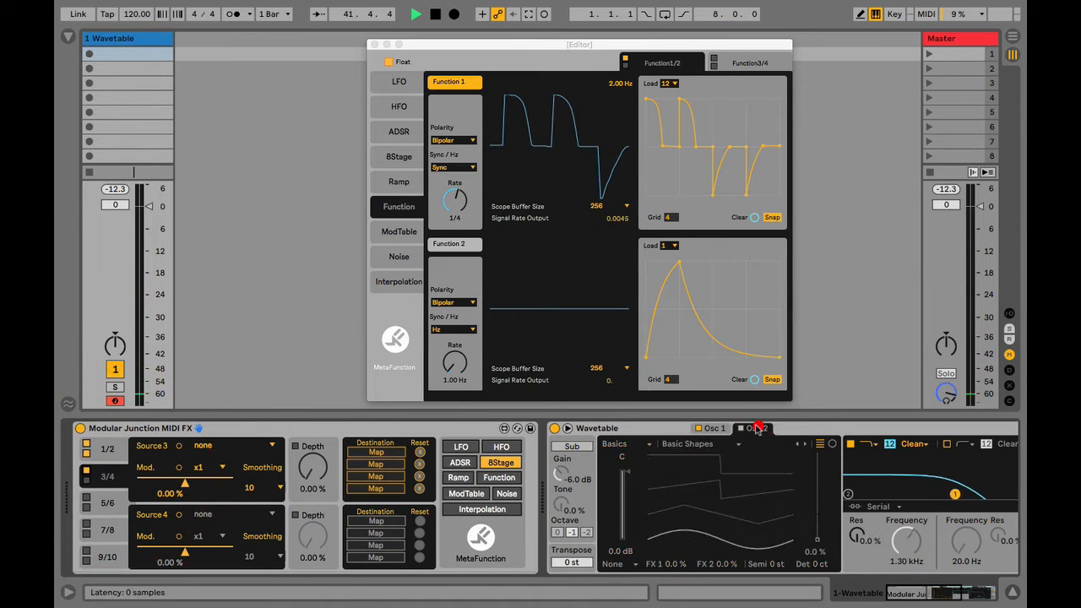
pyautogui.click(691, 443)
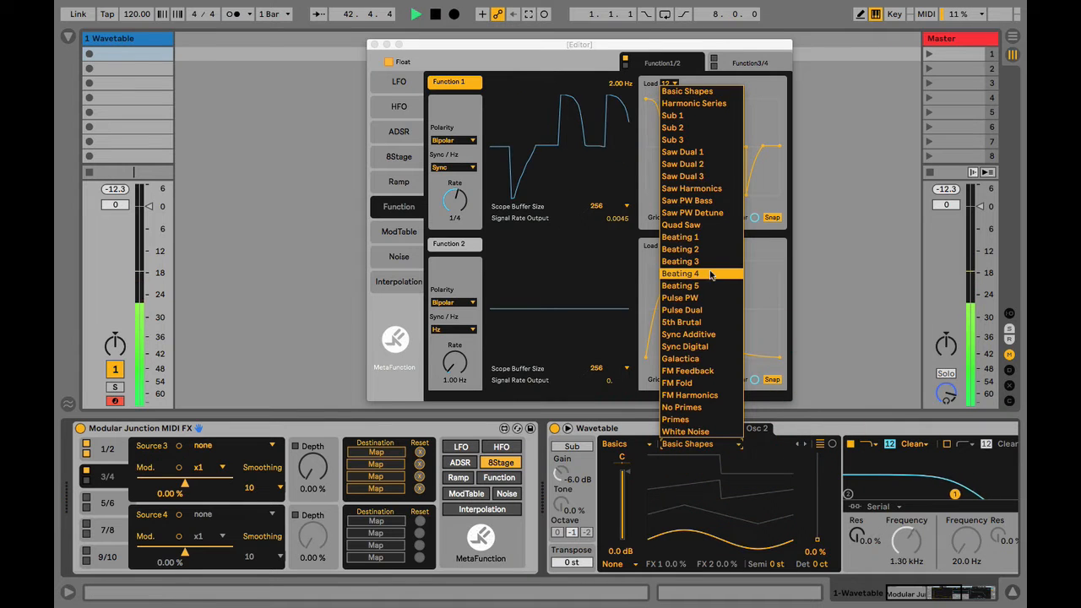
pyautogui.click(705, 261)
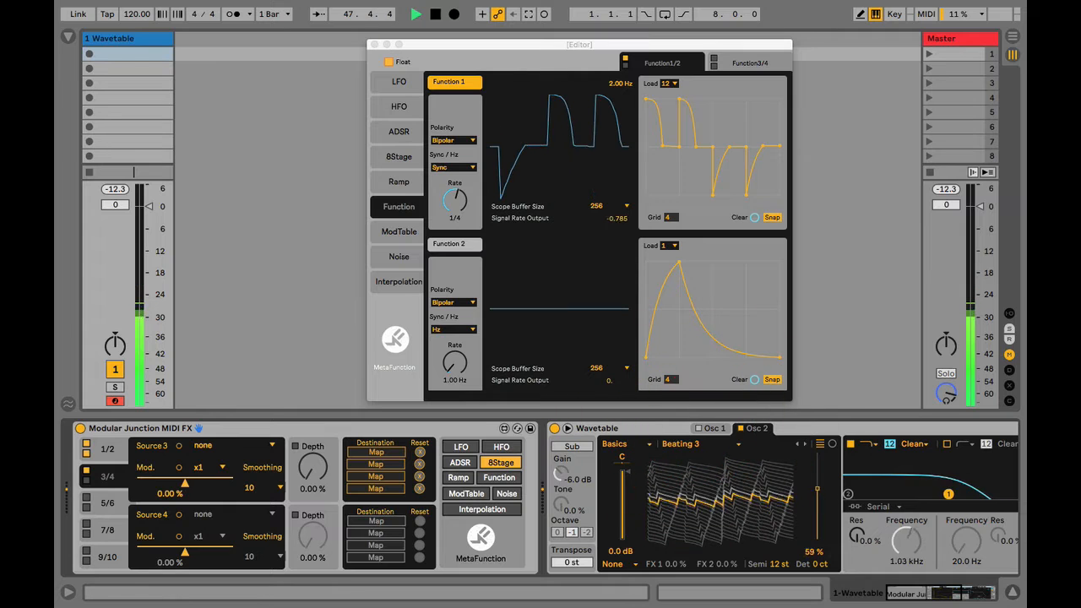
pyautogui.moveTo(816, 495); pyautogui.dragTo(817, 524)
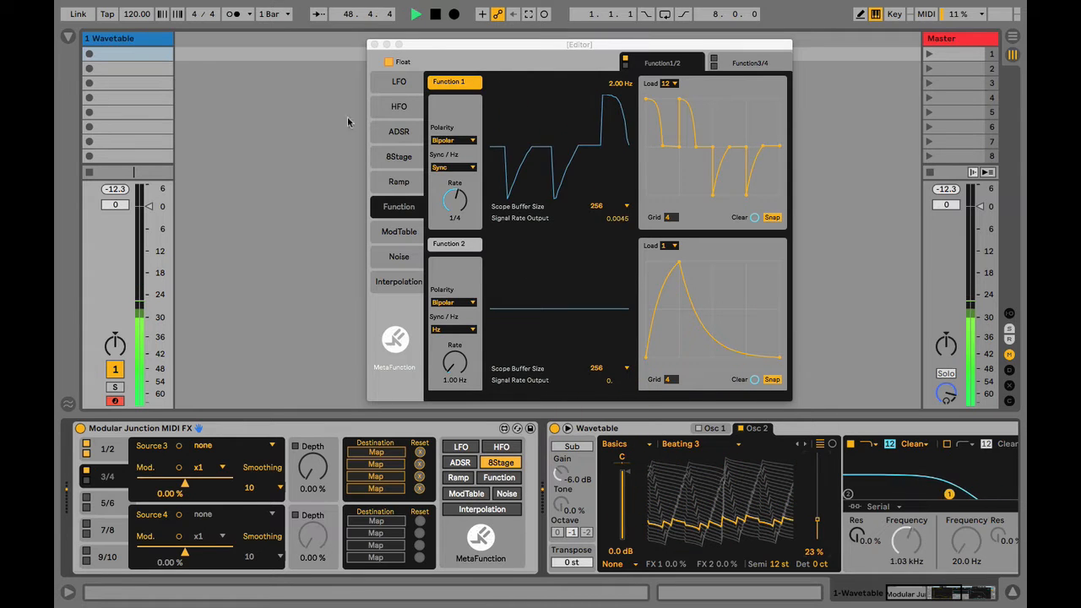
# Assign LFO 1 to Source 3, map it to the Osc 2 position and set the depth to 23.6 %
pyautogui.click(399, 81)
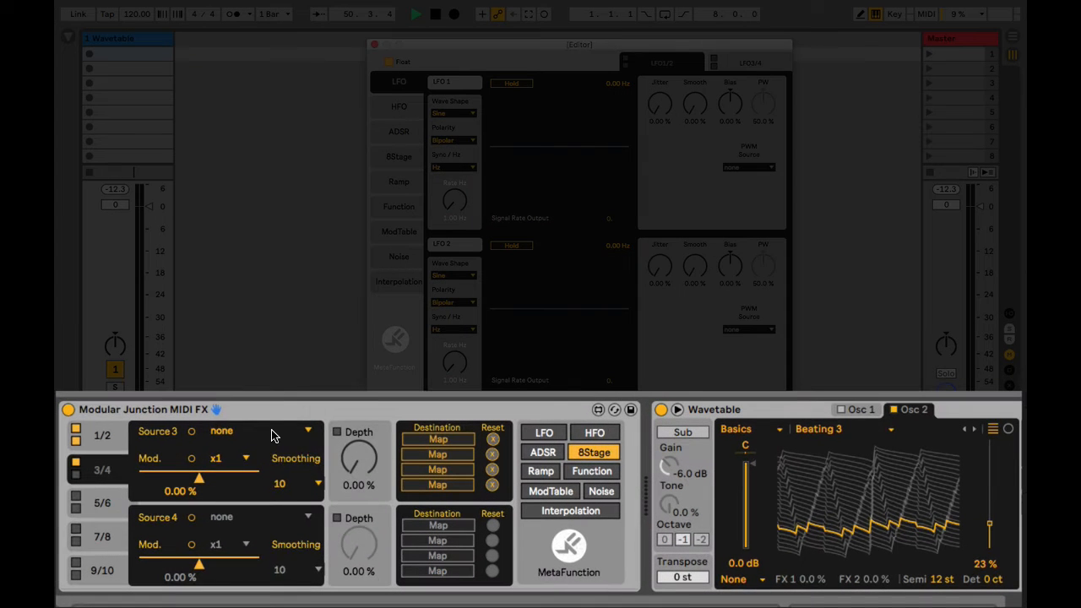
pyautogui.click(245, 445)
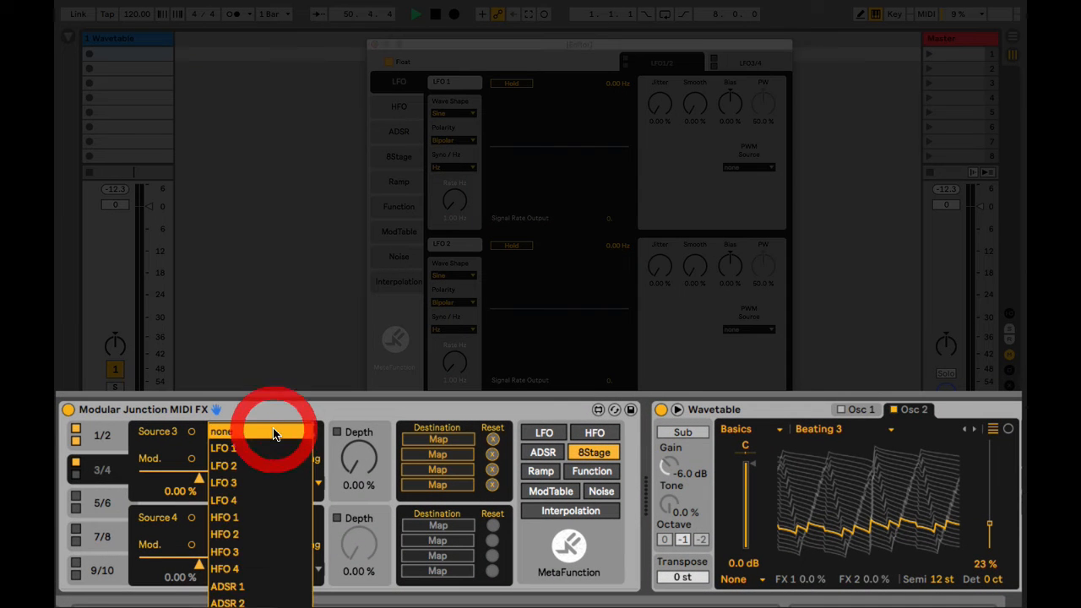
pyautogui.click(246, 461)
pyautogui.click(437, 439)
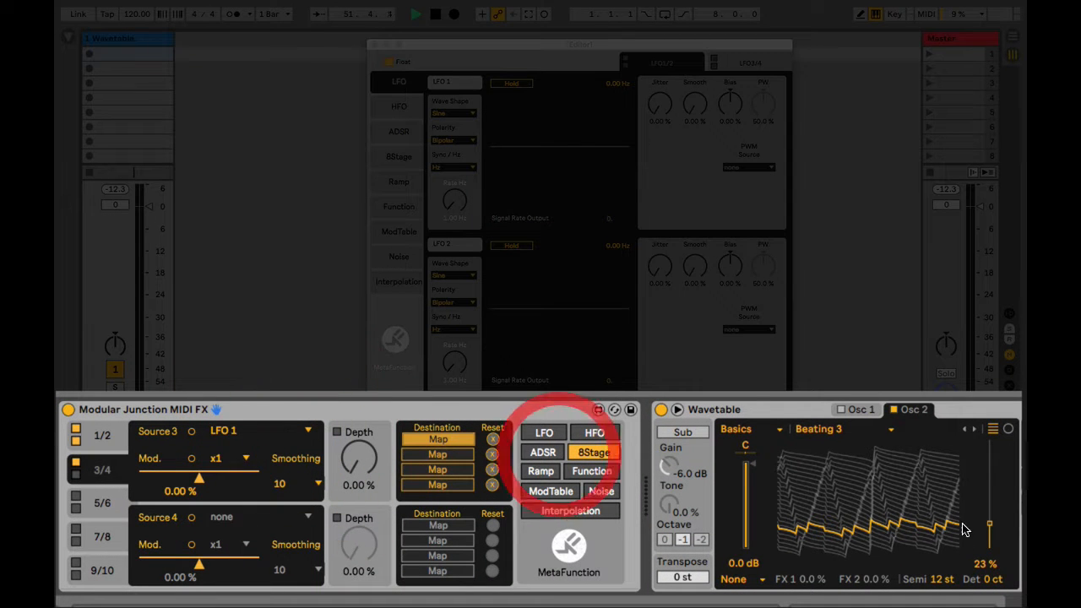
pyautogui.moveTo(990, 524); pyautogui.dragTo(993, 553)
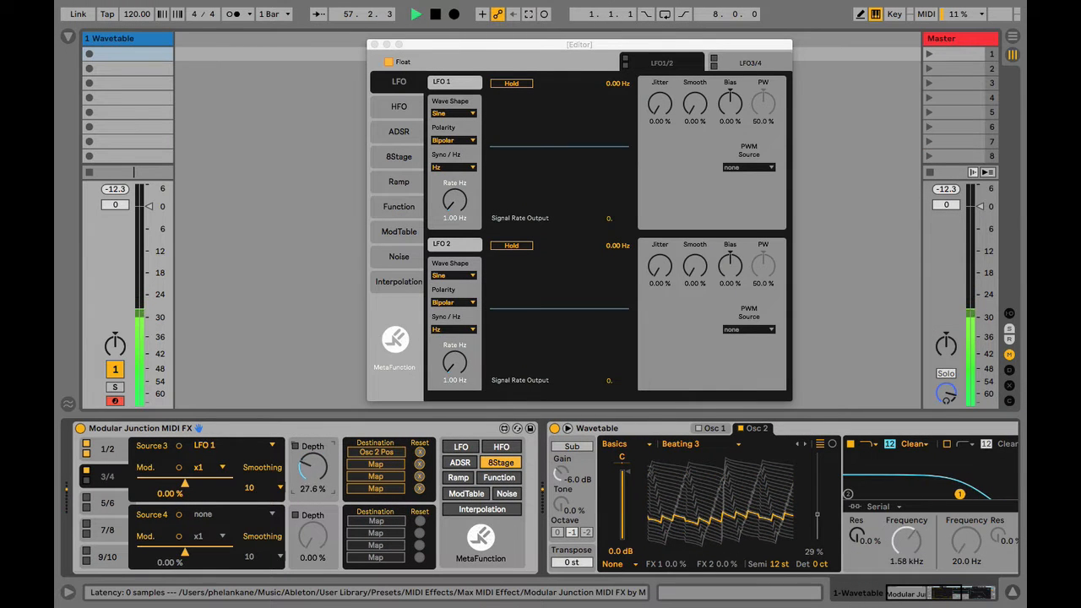
pyautogui.click(311, 466)
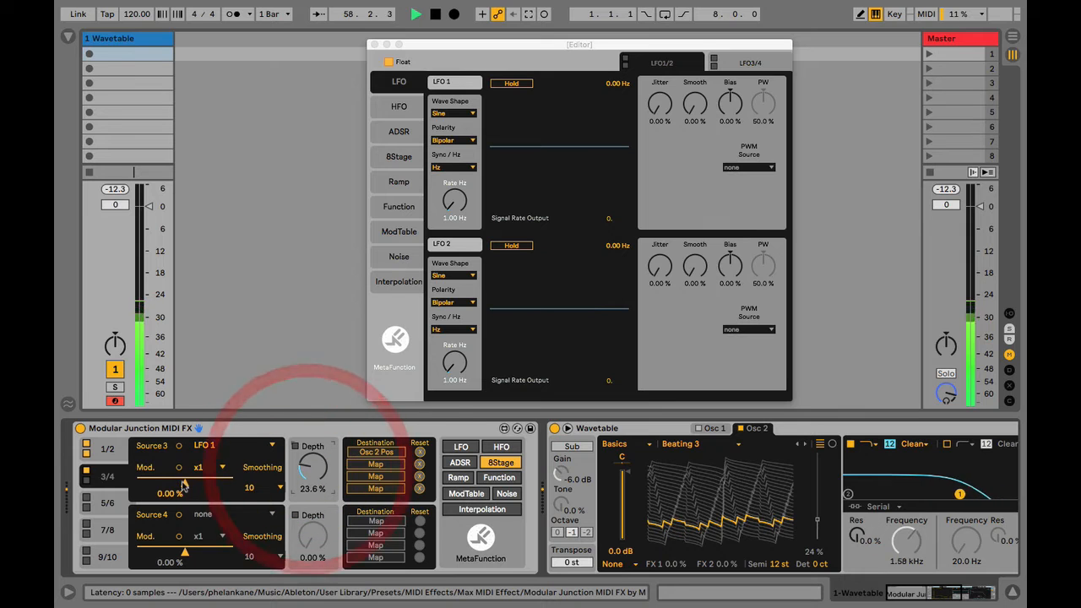
# Activate LFO 1 and try the Source 3 multipliers, settling on x10 with a modulation amount of 760 %
pyautogui.click(454, 84)
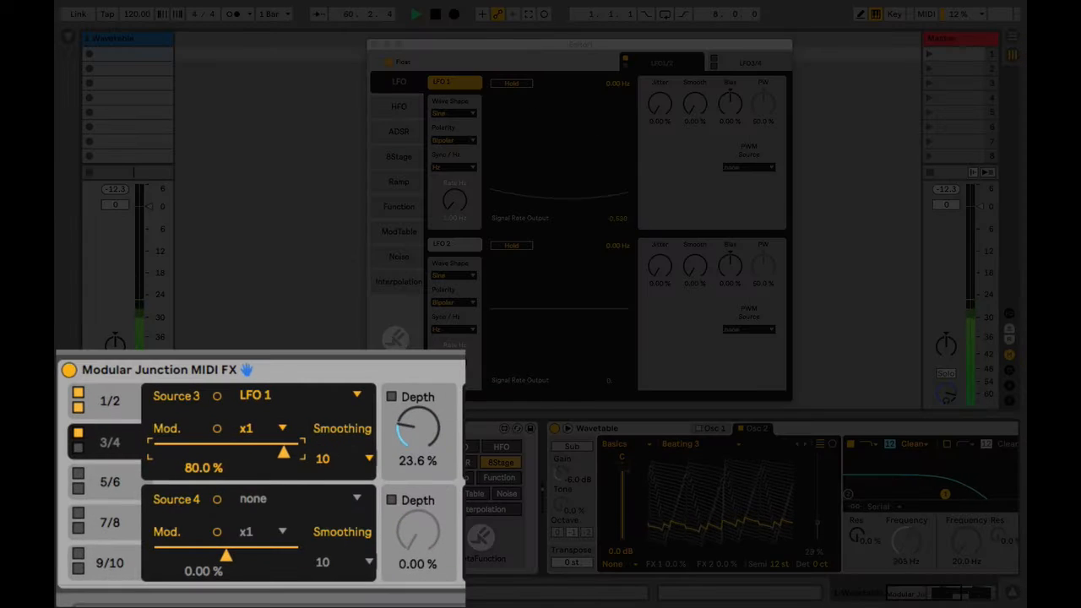
pyautogui.click(251, 431)
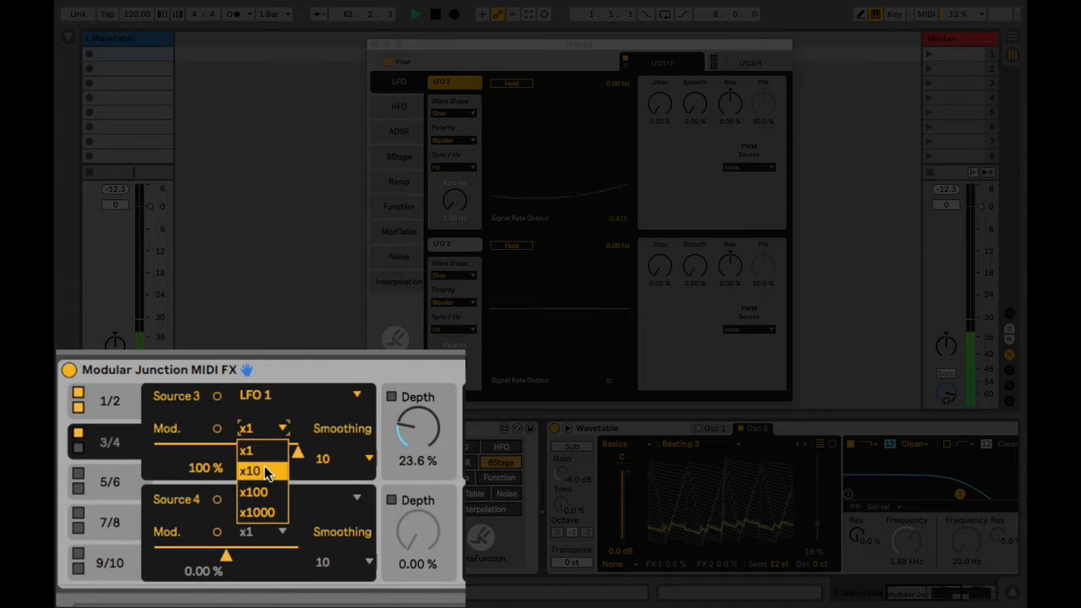
pyautogui.click(269, 404)
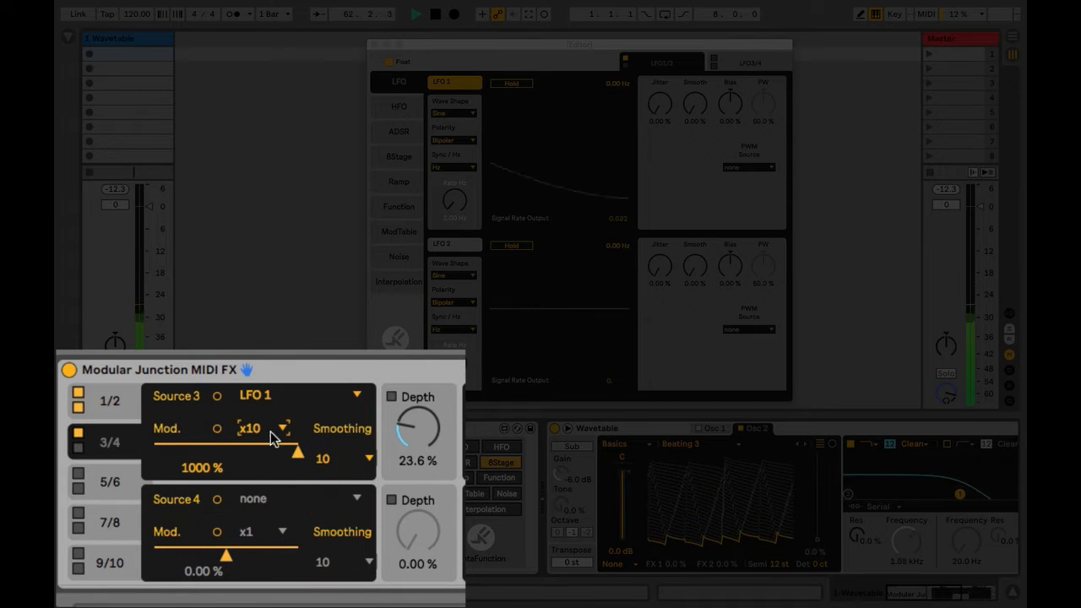
pyautogui.click(272, 438)
pyautogui.click(272, 509)
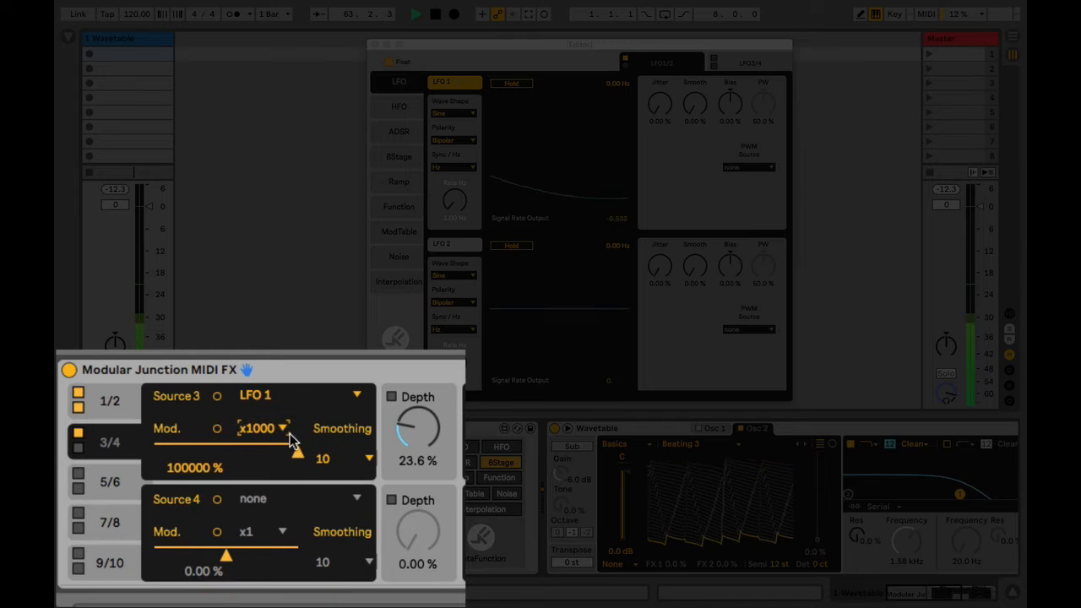
pyautogui.click(282, 432)
pyautogui.click(266, 478)
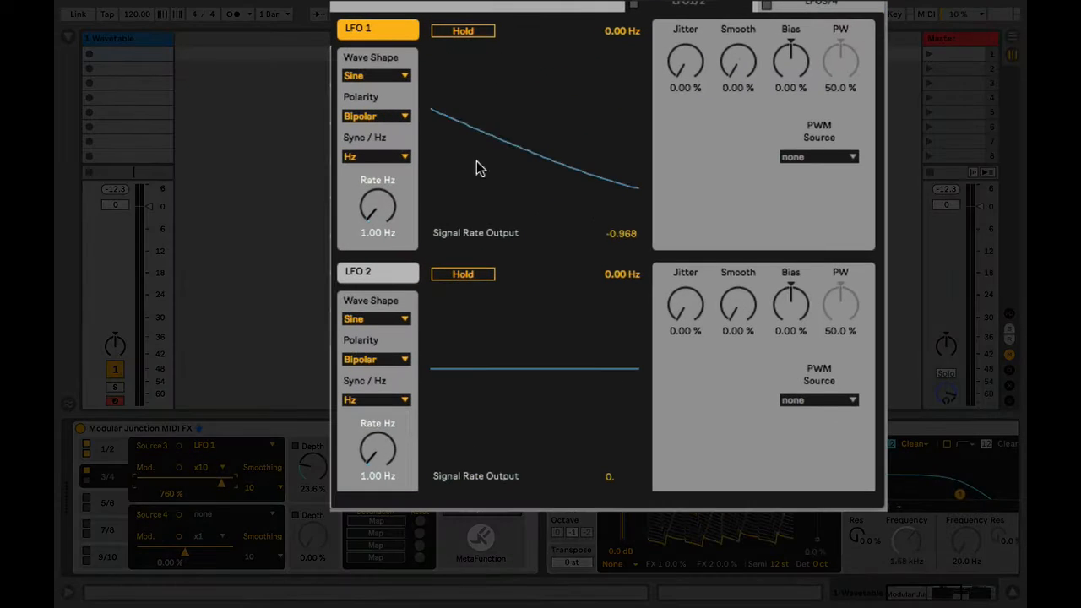
# Try the SH wave shape on LFO 1 with the rate raised to 17.5 Hz
pyautogui.click(400, 78)
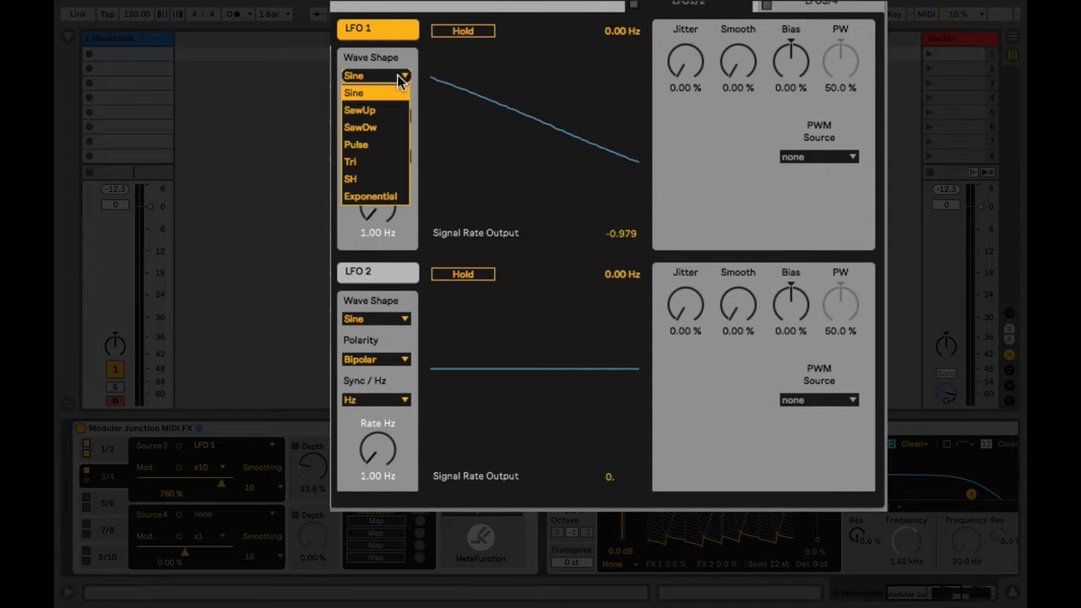
pyautogui.click(389, 181)
pyautogui.moveTo(378, 207); pyautogui.dragTo(378, 173)
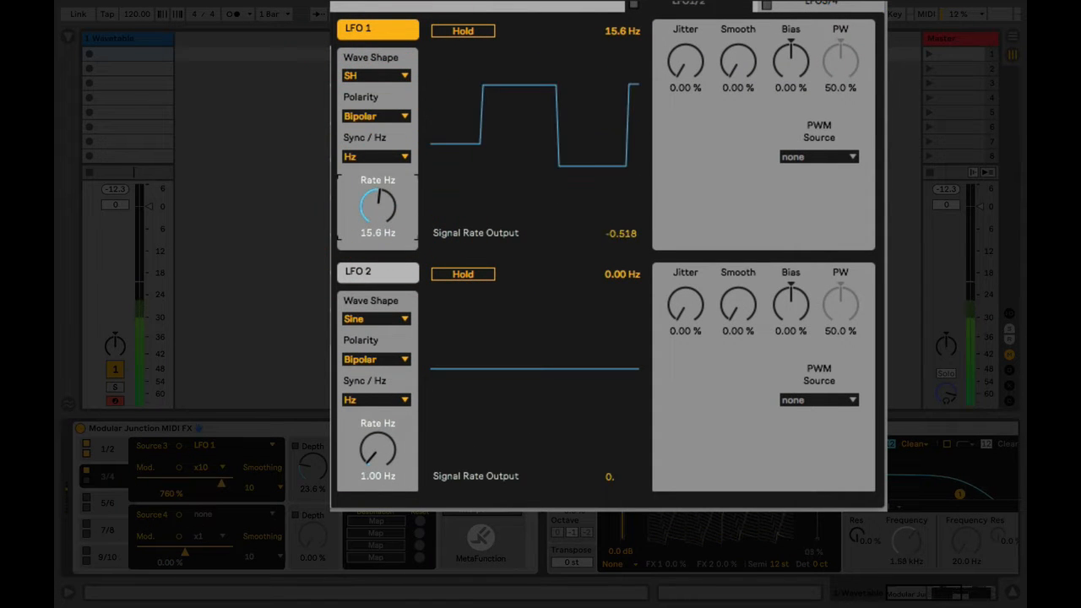
# Change LFO 1 to the Pulse wave shape and switch its rate to Sync at 1/4
pyautogui.click(400, 76)
pyautogui.click(379, 149)
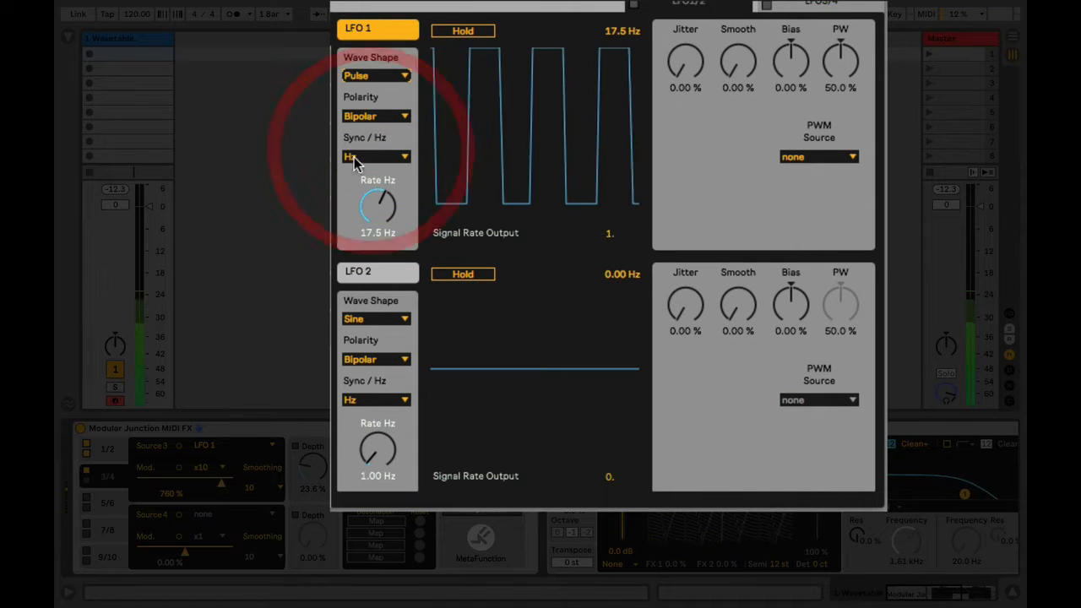
pyautogui.click(398, 158)
pyautogui.click(386, 174)
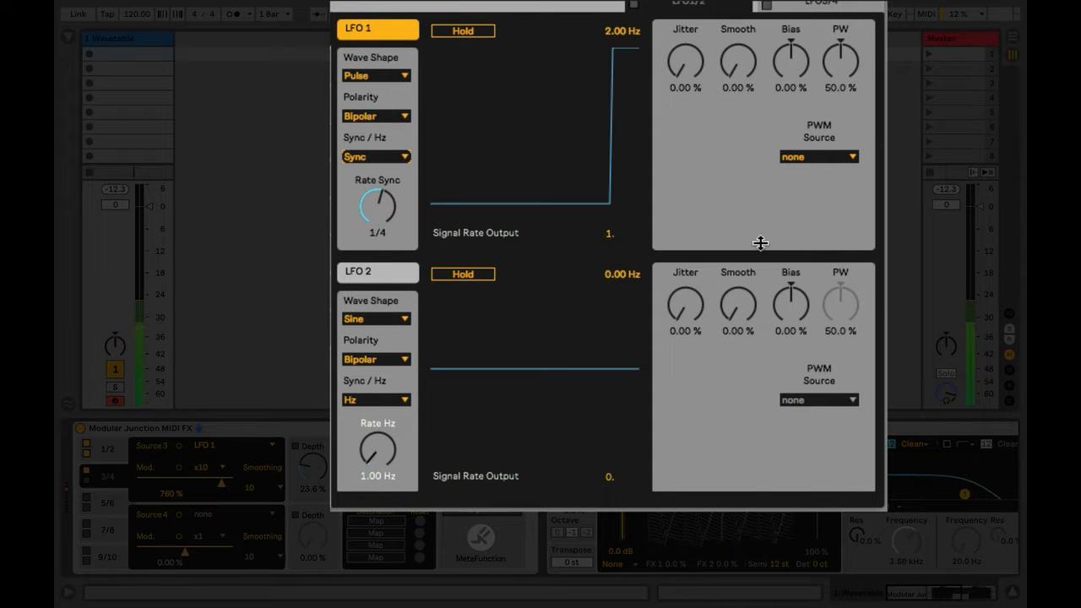
# Use LFO 2 as LFO 1's PWM source, activate LFO 2 and set LFO 1's pulse width to 70.5 %
pyautogui.click(827, 157)
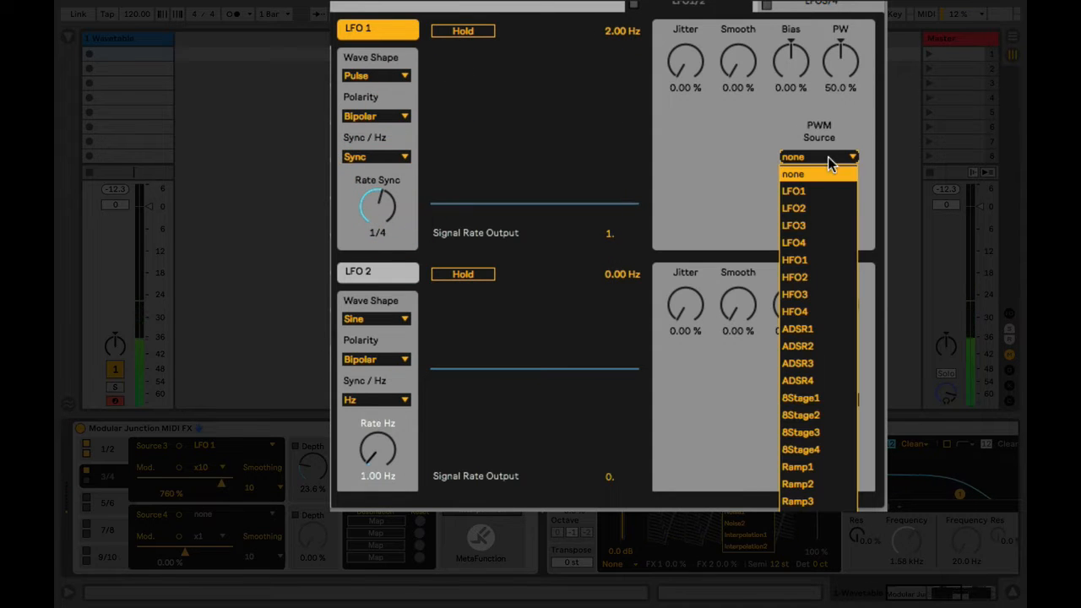
pyautogui.click(812, 210)
pyautogui.click(393, 272)
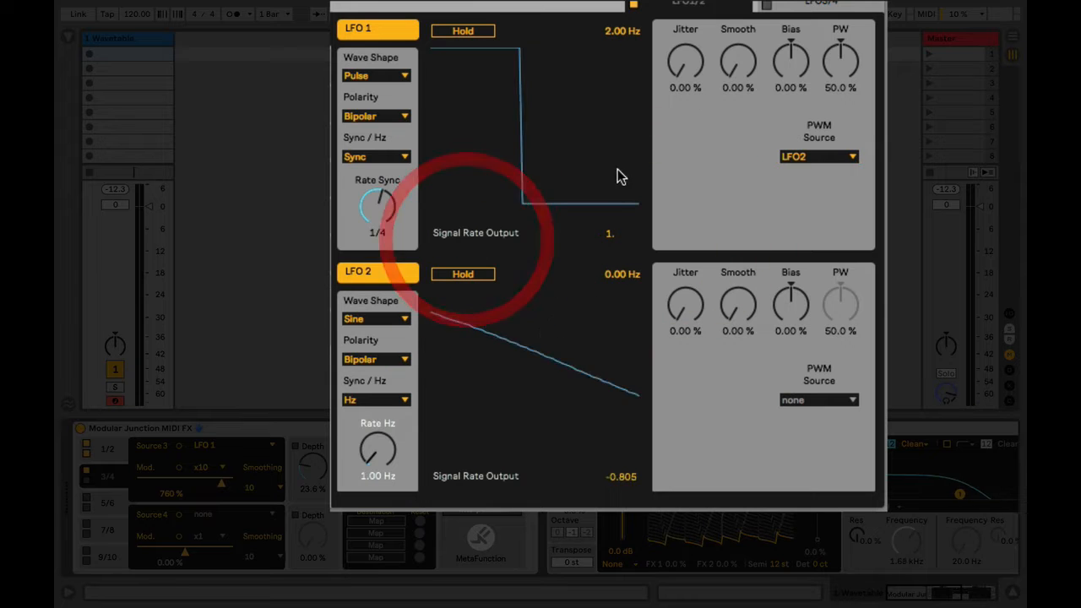
pyautogui.moveTo(841, 60); pyautogui.dragTo(840, 46)
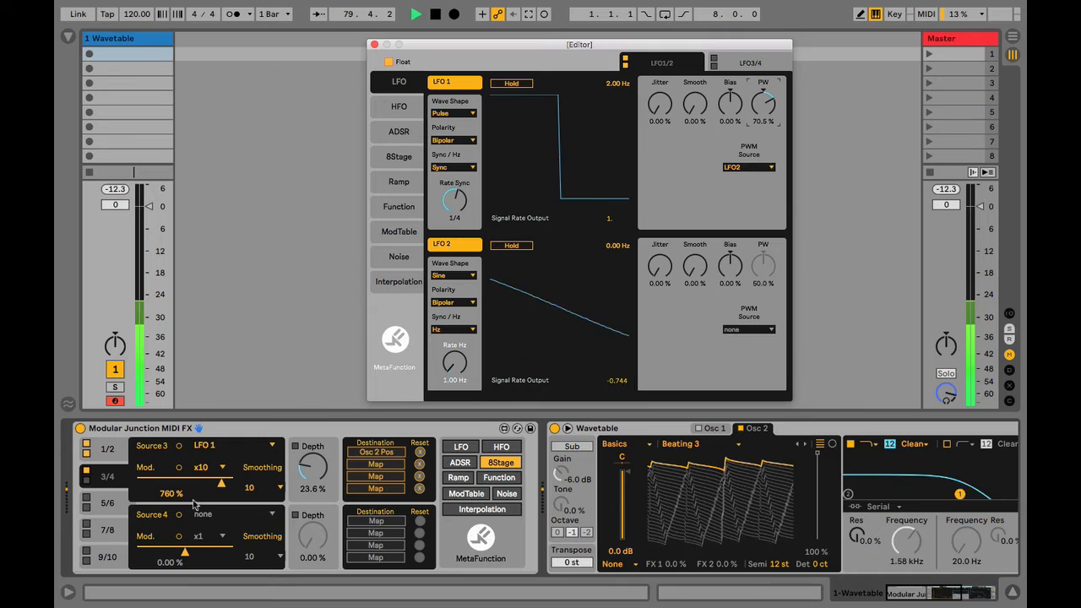
# Set Source 3's modulation to x1 at 82.0 %, reduce Source 2's depth to about 41 %, and enable Source 4
pyautogui.moveTo(220, 482); pyautogui.dragTo(272, 471)
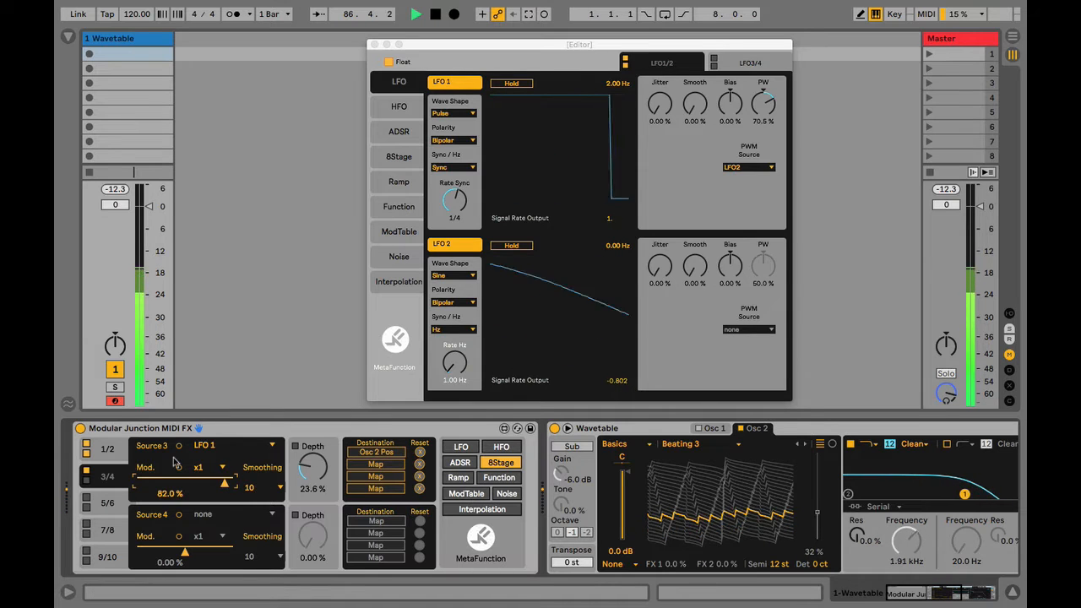
pyautogui.click(107, 448)
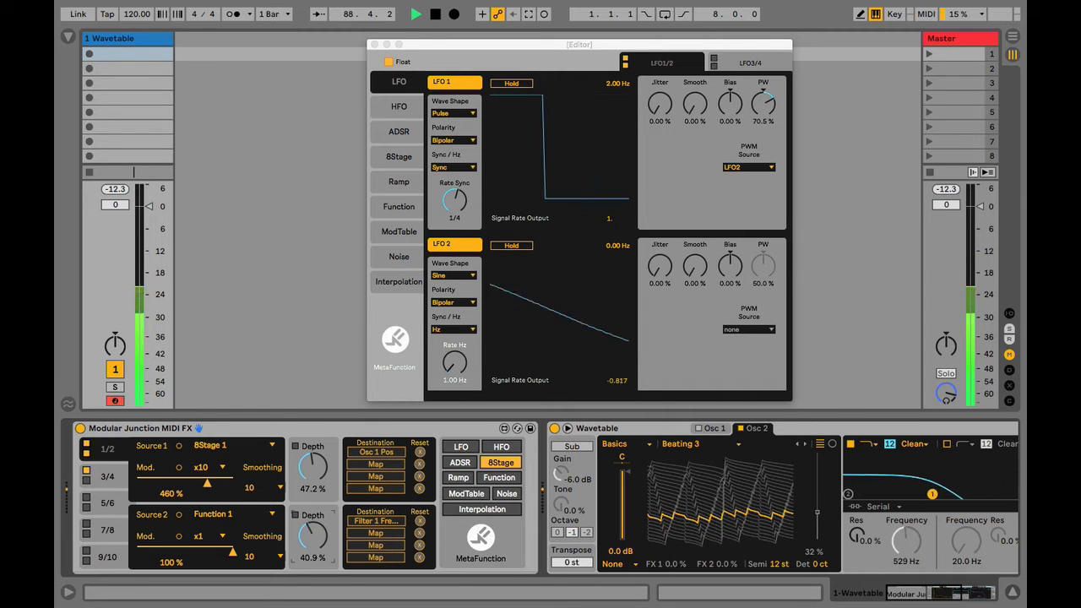
pyautogui.click(108, 477)
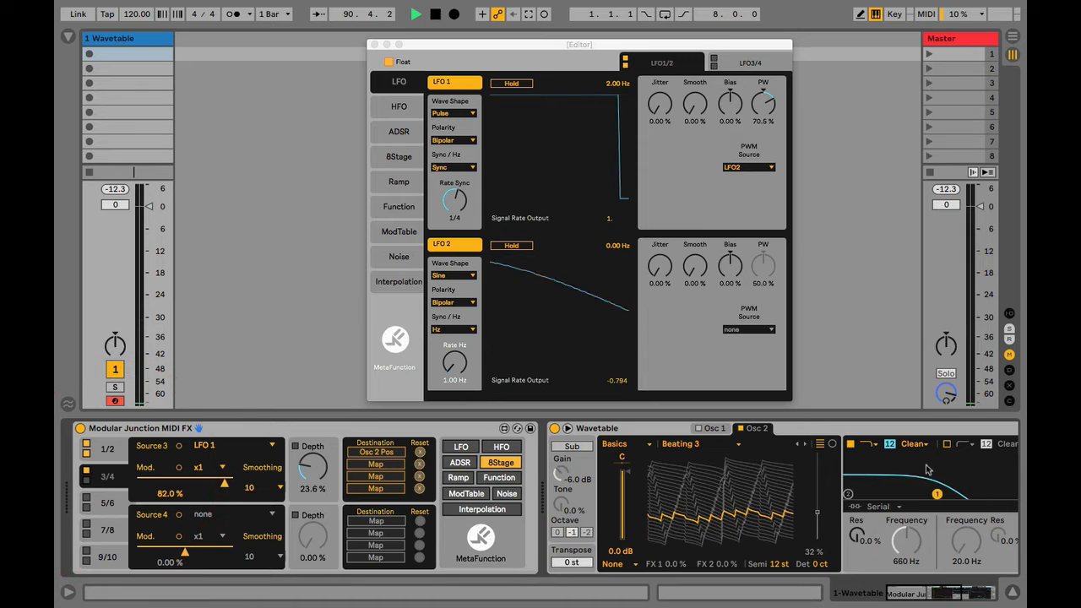
pyautogui.click(86, 481)
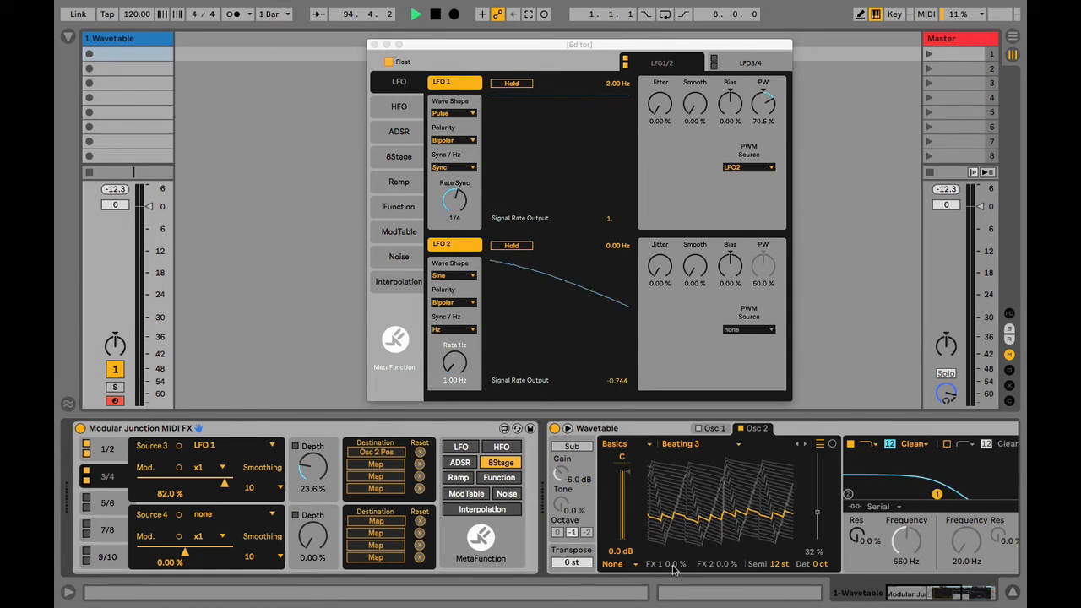
# Set Osc 2's FX 1 to 52 %, turn Osc 1 back on and set its Warp to 67 %
pyautogui.click(698, 430)
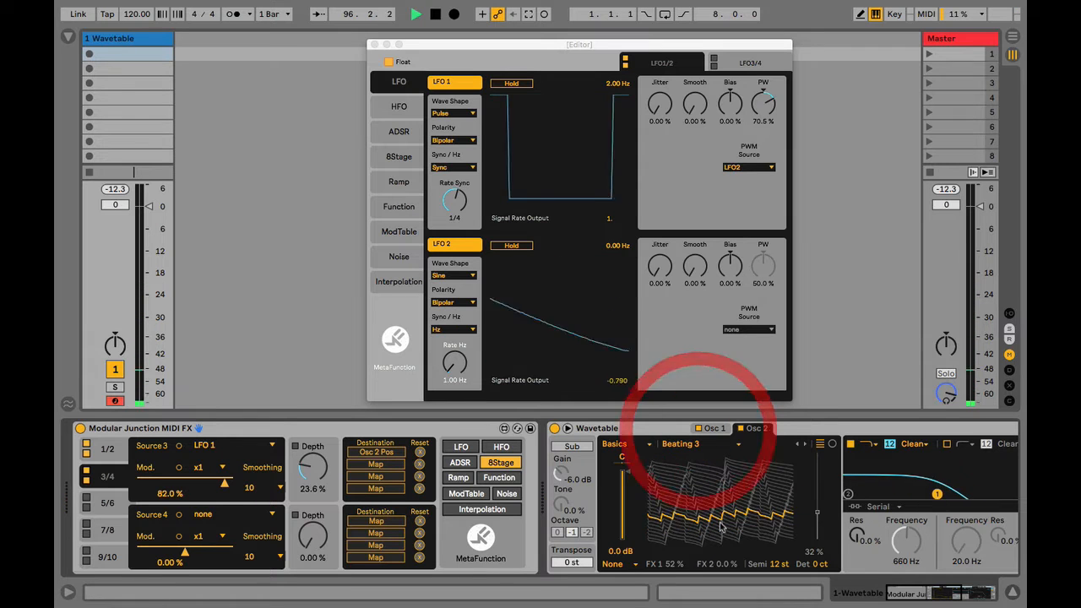
pyautogui.click(714, 429)
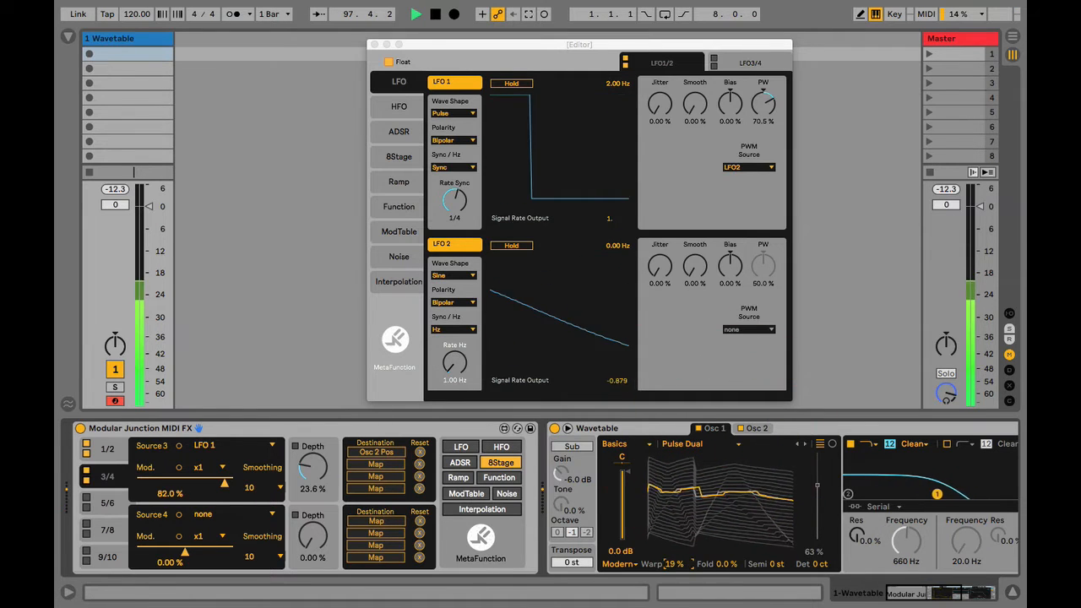
pyautogui.click(741, 429)
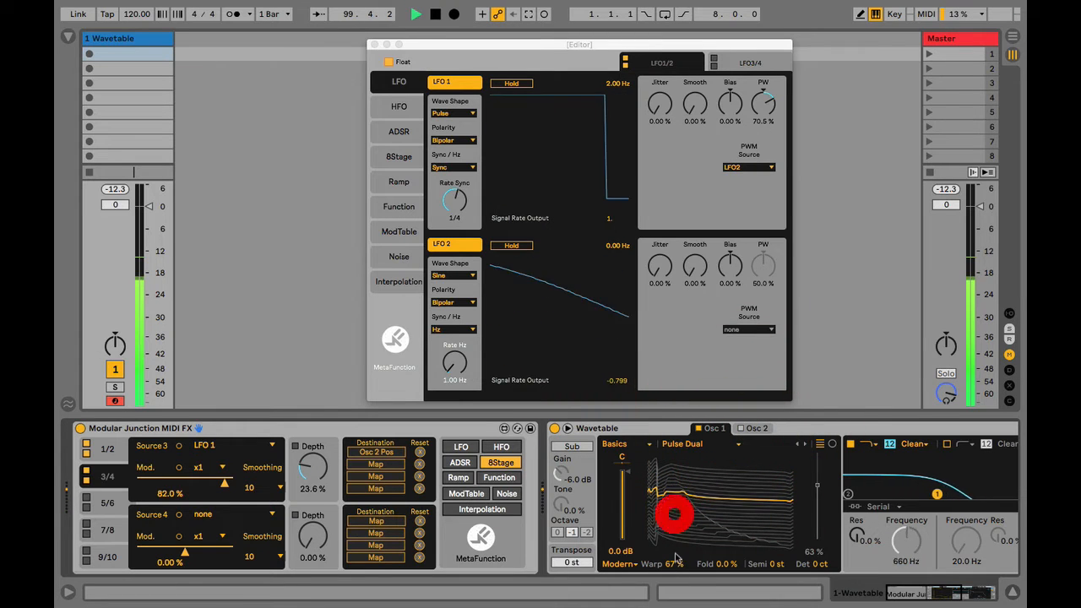
# Lower Osc 1's Warp to -100 %, map Source 4 to it and set Source 4's depth to 43.3 %
pyautogui.moveTo(676, 560); pyautogui.dragTo(676, 607)
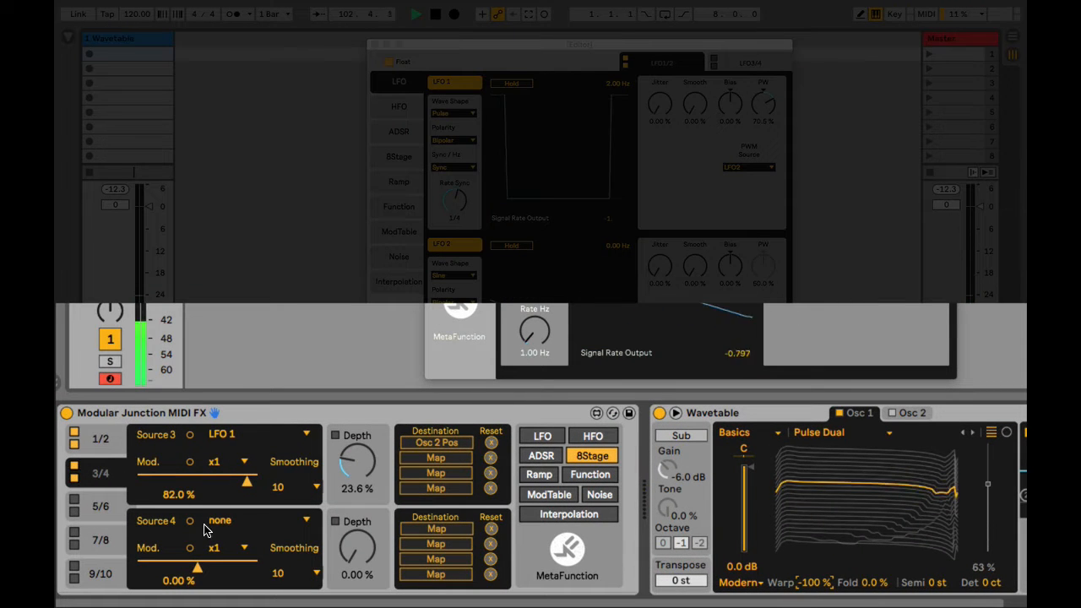
pyautogui.click(429, 530)
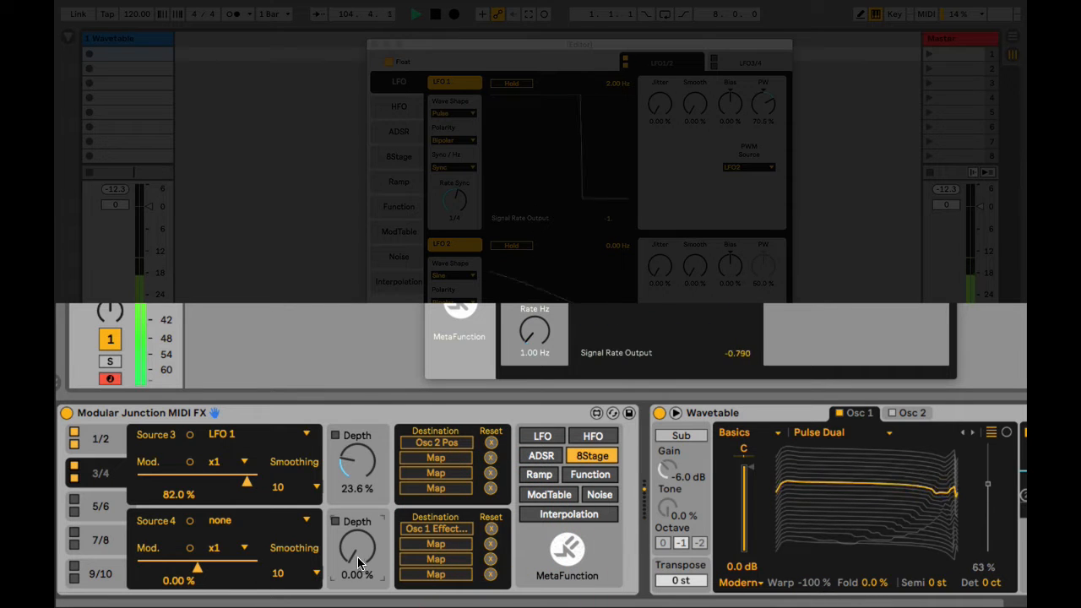
pyautogui.moveTo(358, 564)
pyautogui.mouseDown()
pyautogui.moveTo(359, 533)
pyautogui.moveTo(358, 560)
pyautogui.mouseUp()
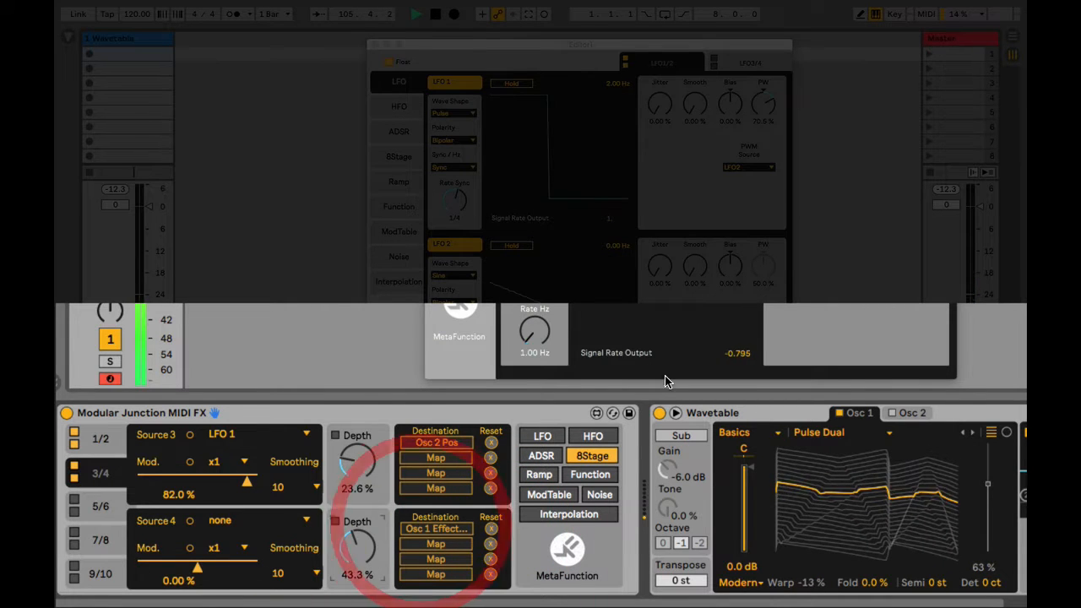
# Assign ModTable 1 to Source 4, then activate Mod Table 1 and load wavetable WT22 in it
pyautogui.click(249, 517)
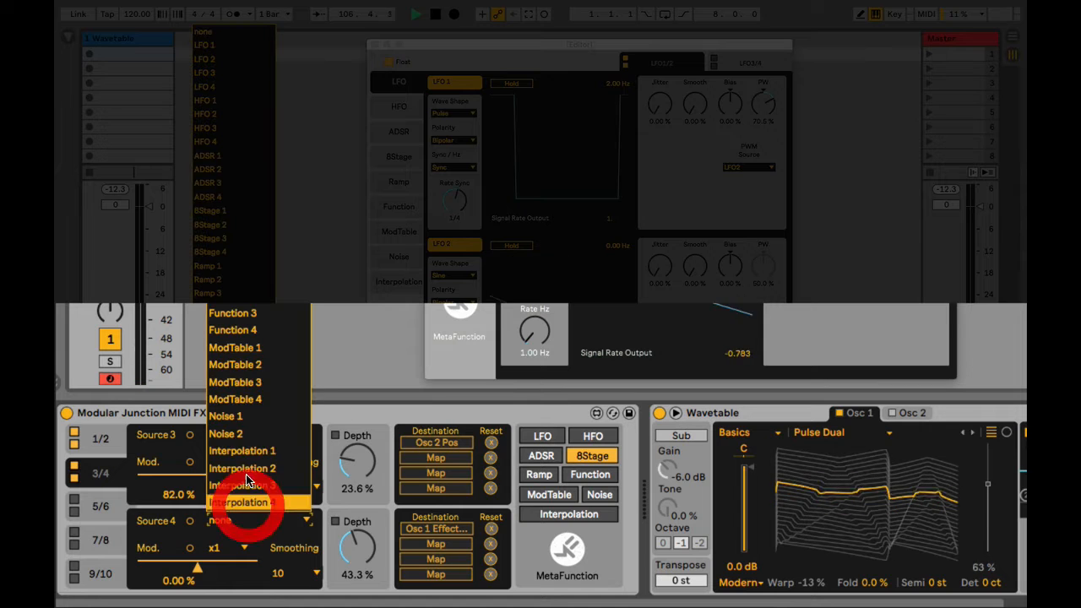
pyautogui.click(259, 349)
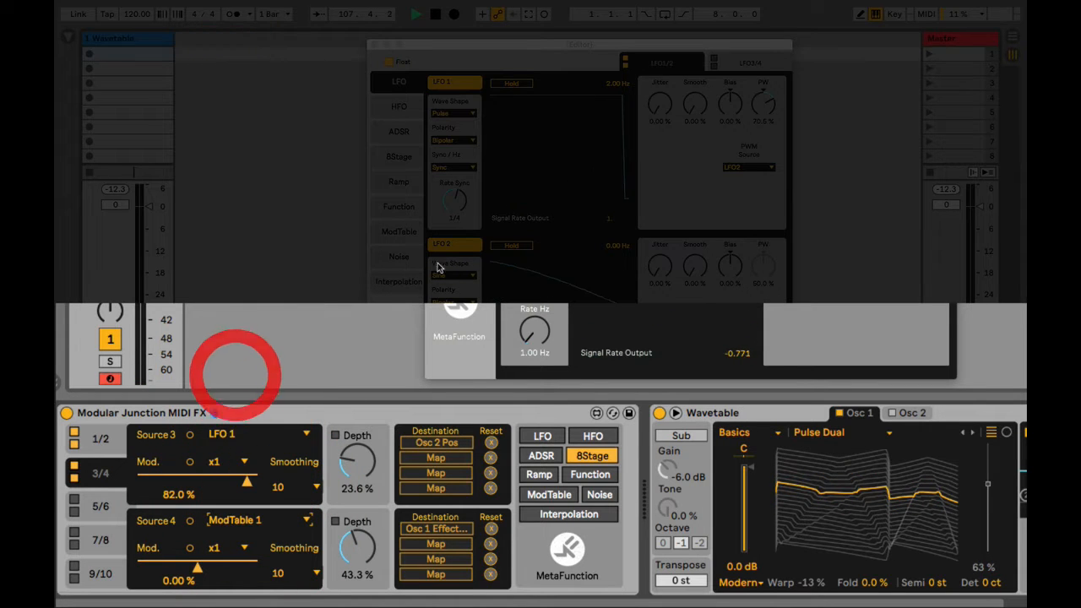
pyautogui.click(399, 231)
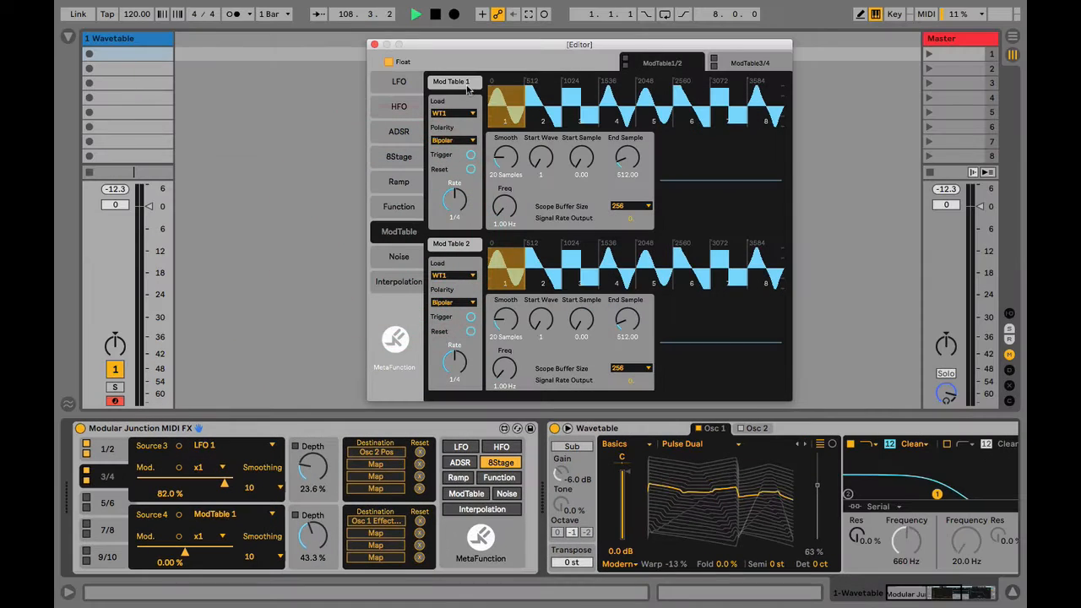
pyautogui.click(465, 84)
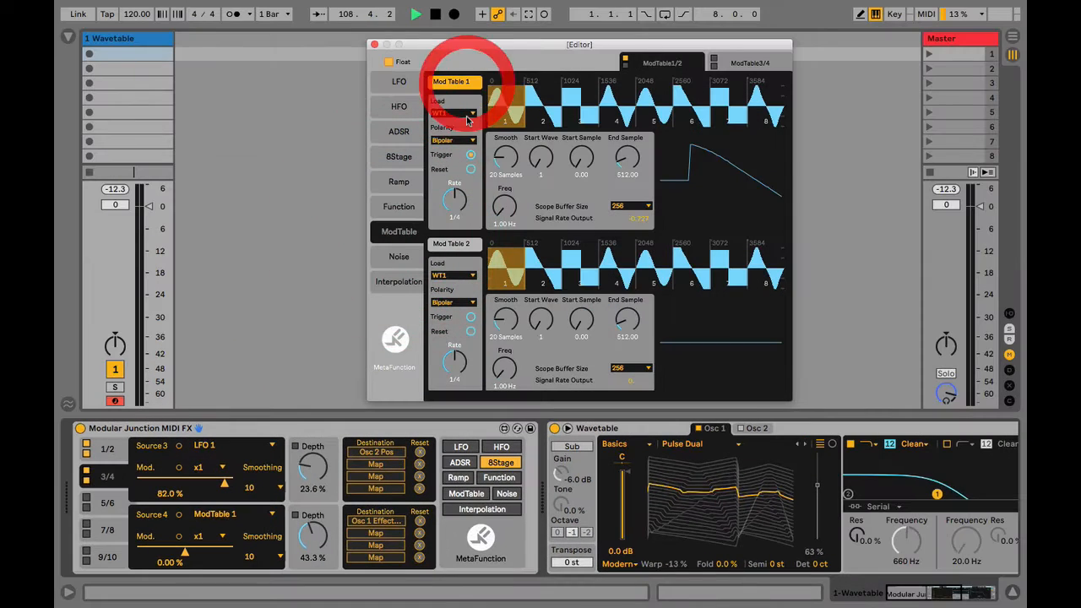
pyautogui.click(456, 112)
pyautogui.click(470, 345)
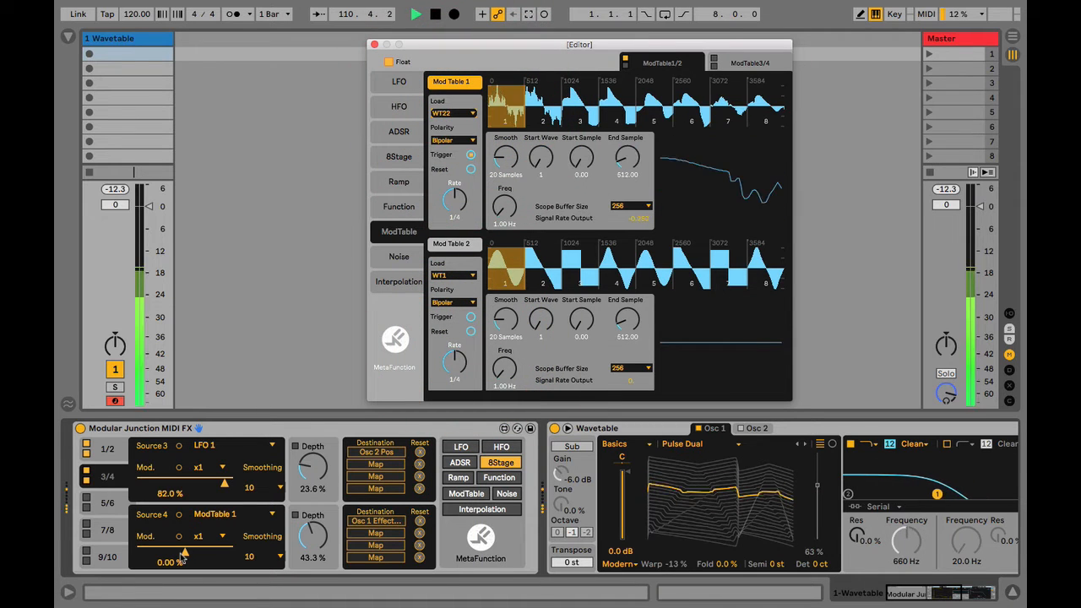
# Set Source 4's modulation to x10 at 1000 % and raise its depth to 49.6 %
pyautogui.moveTo(185, 552); pyautogui.dragTo(234, 553)
pyautogui.click(221, 537)
pyautogui.click(209, 565)
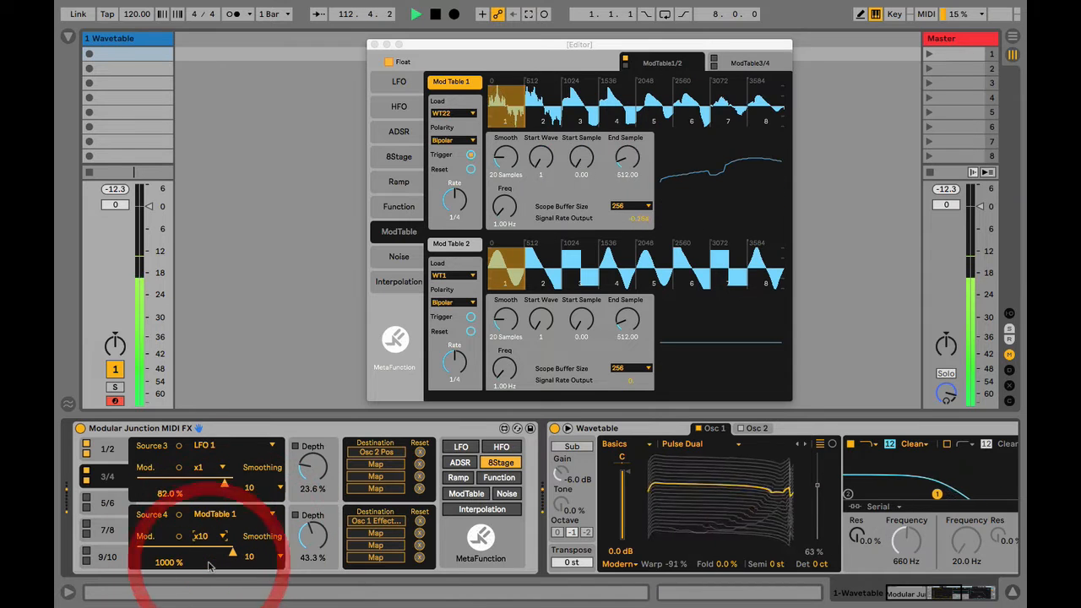
pyautogui.moveTo(318, 535); pyautogui.dragTo(317, 529)
pyautogui.moveTo(231, 552)
pyautogui.mouseDown()
pyautogui.moveTo(207, 553)
pyautogui.moveTo(234, 552)
pyautogui.mouseUp()
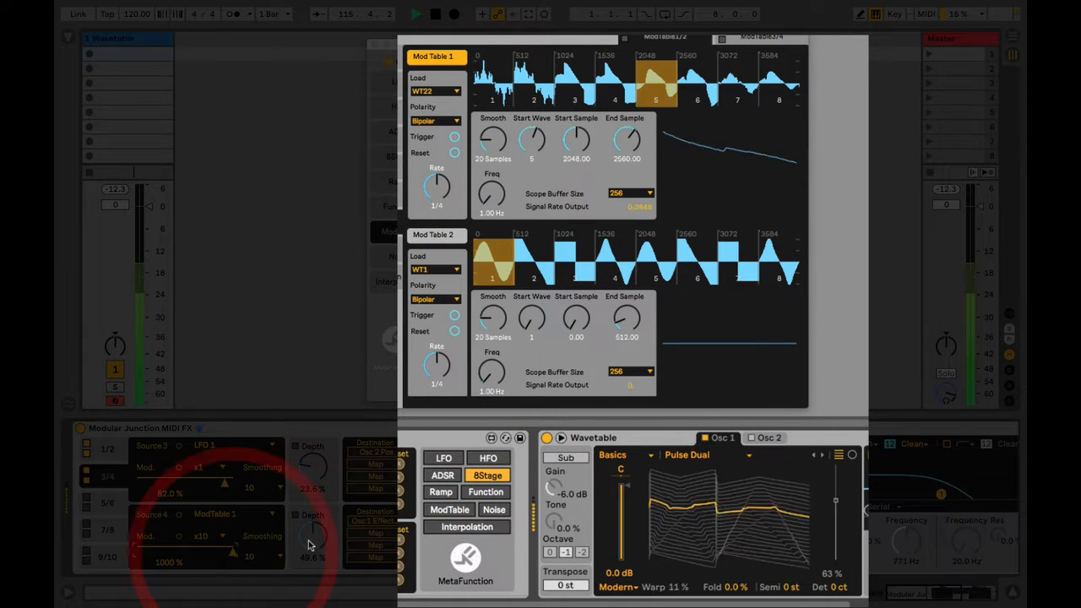
# Turn Osc 2 back on, check its settings, and set Mod Table 1's frequency to 7.32 Hz
pyautogui.click(752, 438)
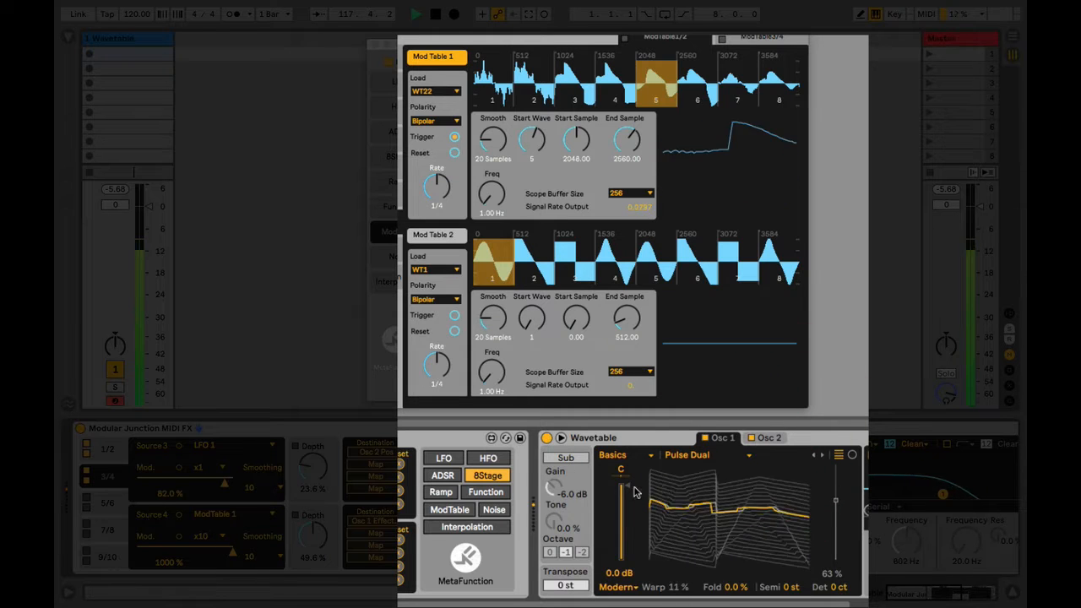
pyautogui.click(769, 438)
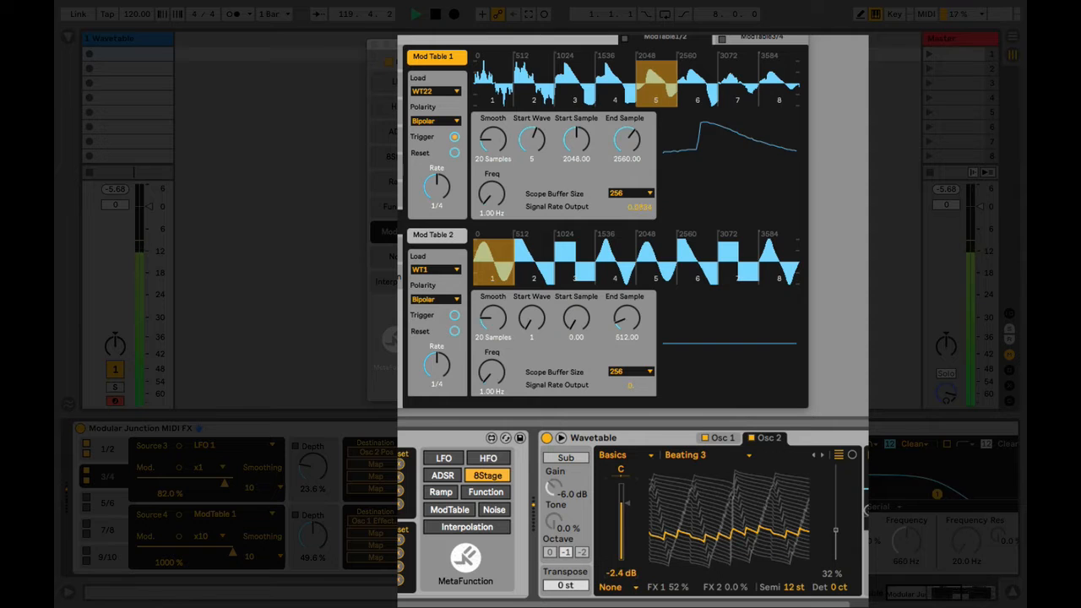
pyautogui.click(720, 437)
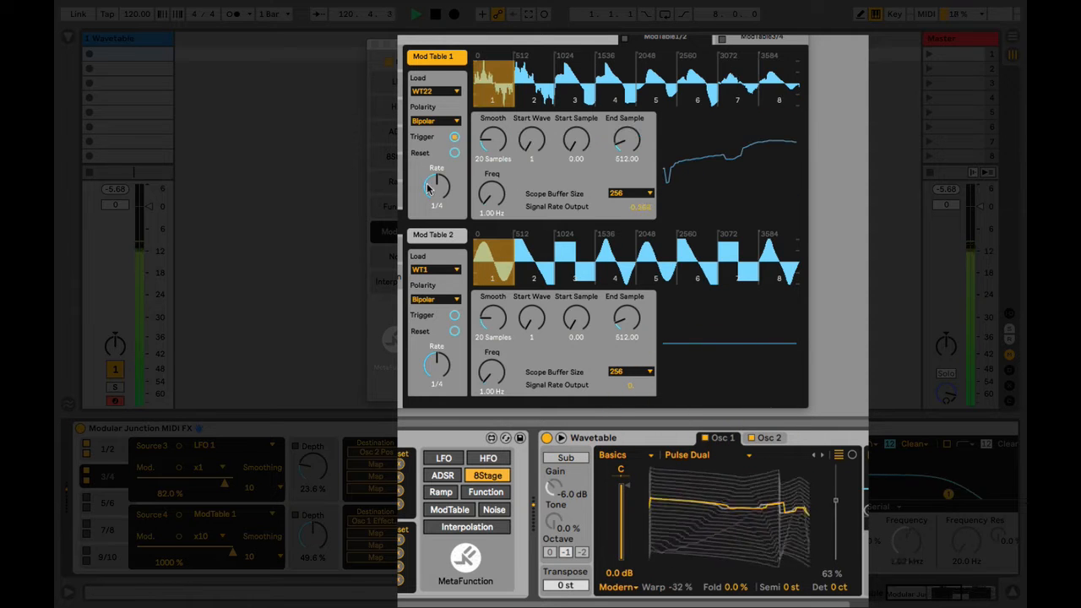
pyautogui.moveTo(492, 193)
pyautogui.mouseDown()
pyautogui.moveTo(492, 89)
pyautogui.moveTo(492, 195)
pyautogui.mouseUp()
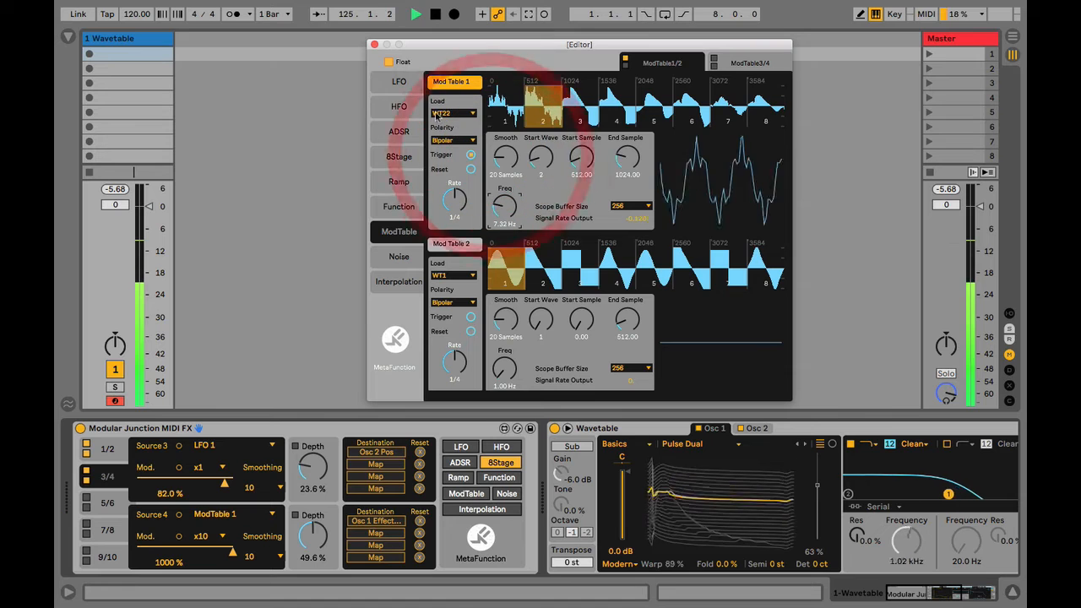
# Activate LFO 3 and LFO 4, and give LFO 4 a Pulse wave shape at 18.2 Hz
pyautogui.click(399, 81)
pyautogui.click(758, 63)
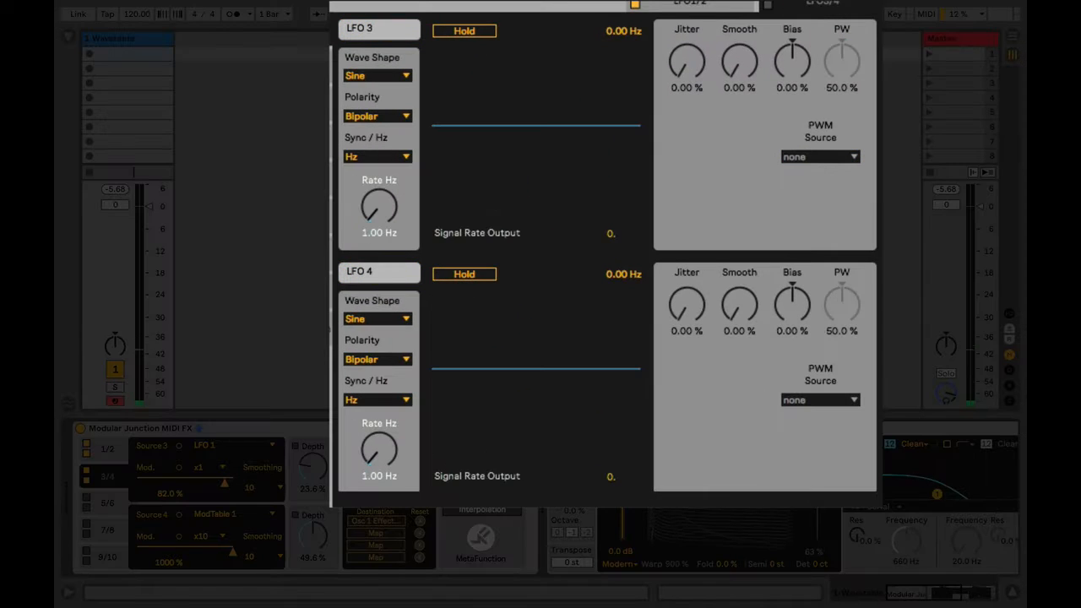
pyautogui.click(397, 272)
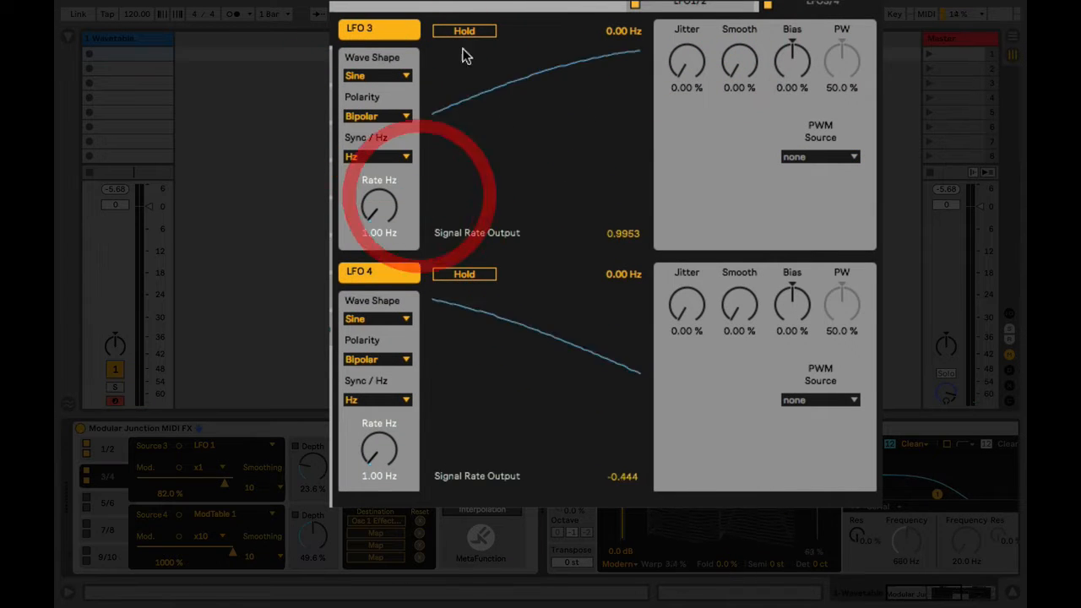
pyautogui.click(397, 319)
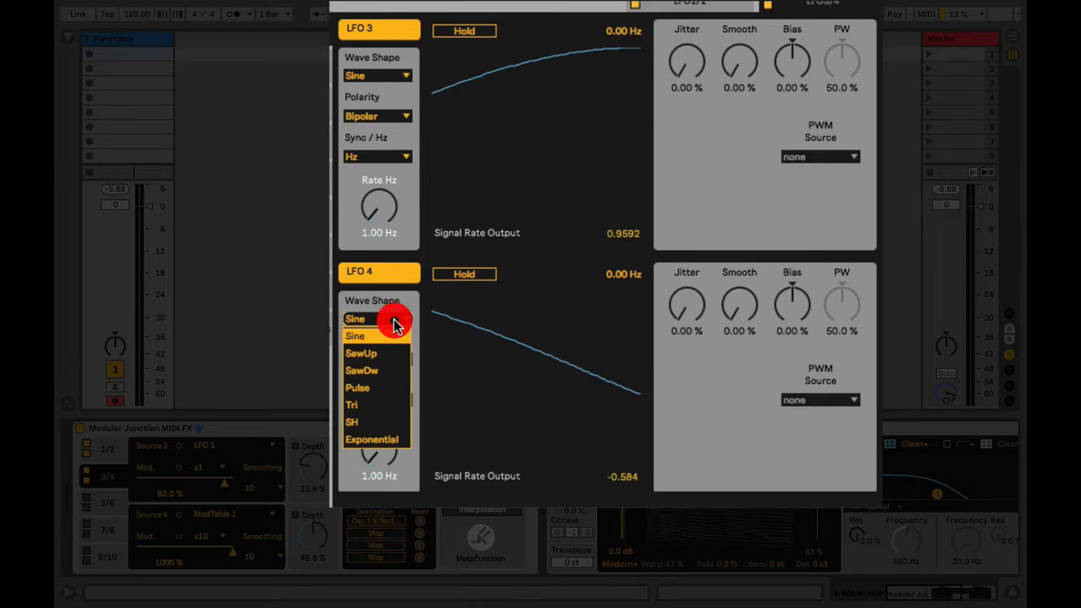
pyautogui.click(376, 397)
pyautogui.moveTo(380, 448); pyautogui.dragTo(379, 397)
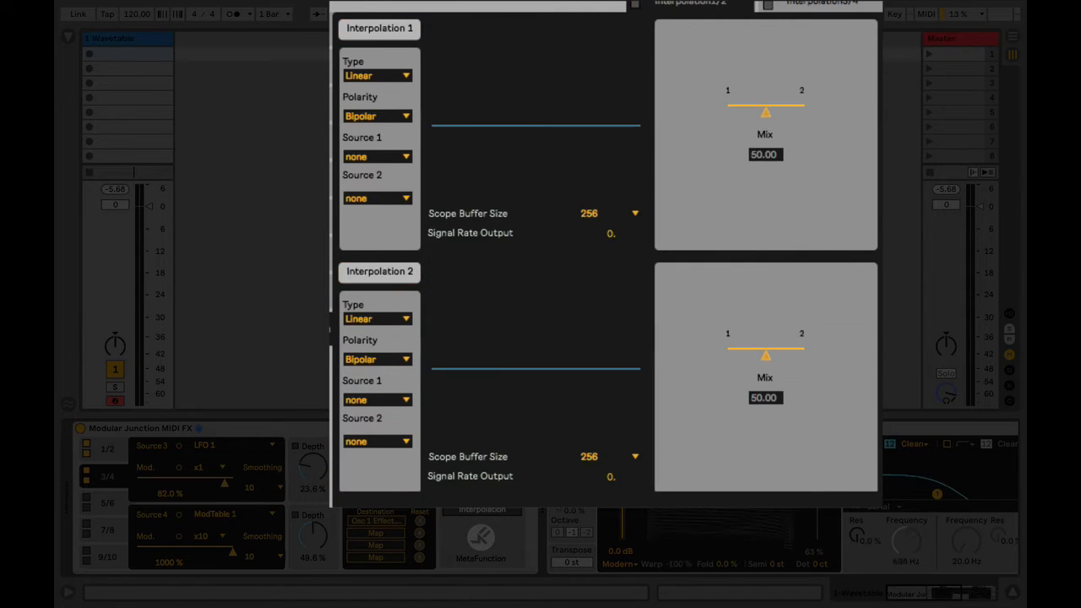
# Activate Interpolation 1 and use LFO1 as its Source 1 and LFO2 as its Source 2
pyautogui.click(397, 157)
pyautogui.click(389, 190)
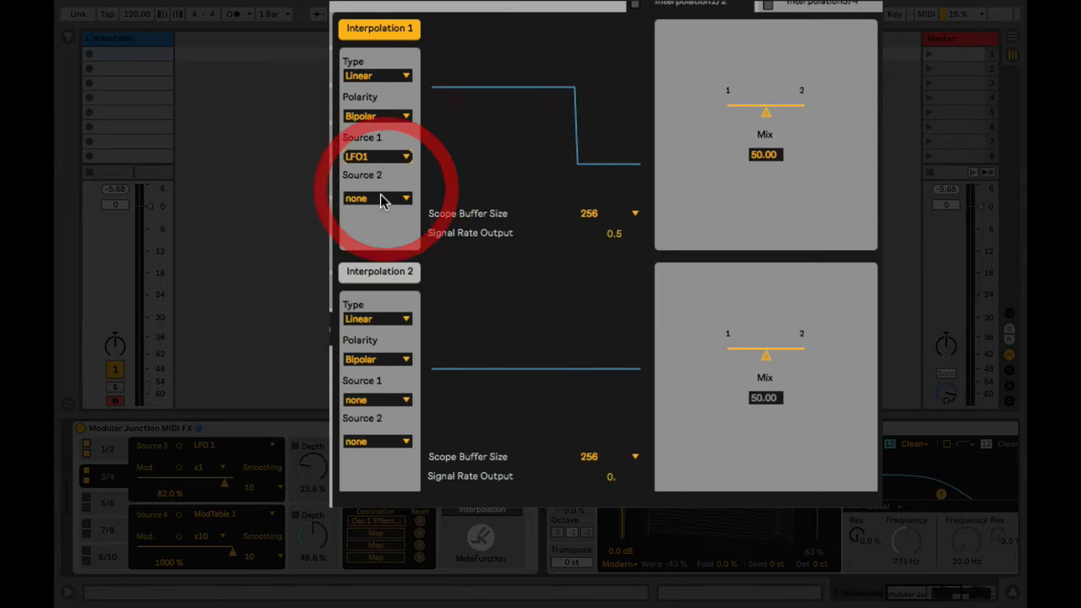
pyautogui.click(380, 198)
pyautogui.click(381, 246)
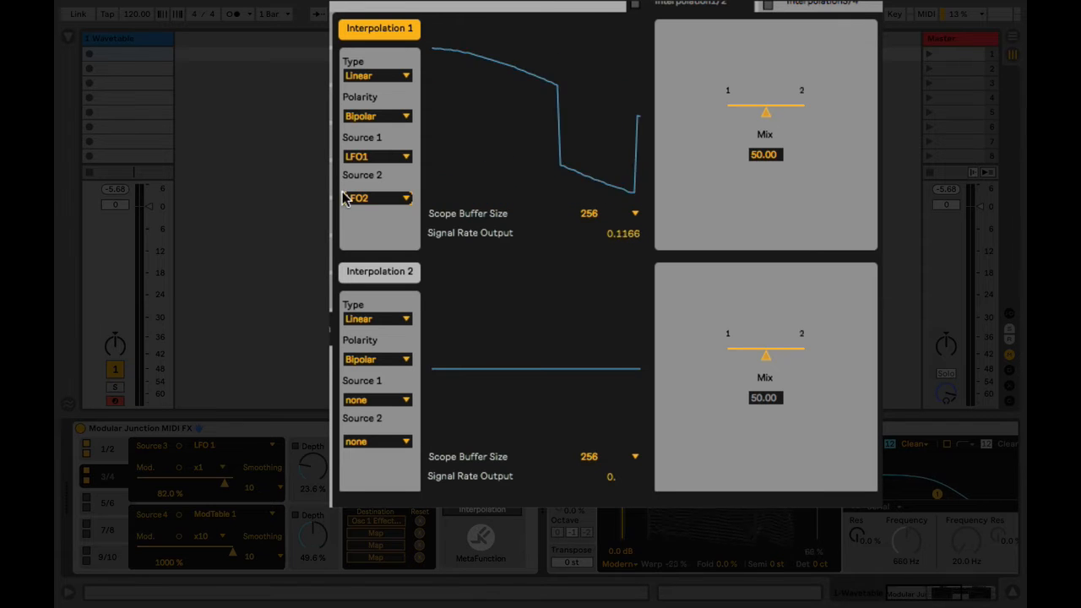
# Change Interpolation 1's Source 1 to LFO3 and its Source 2 to LFO4
pyautogui.click(378, 156)
pyautogui.click(378, 218)
pyautogui.click(378, 200)
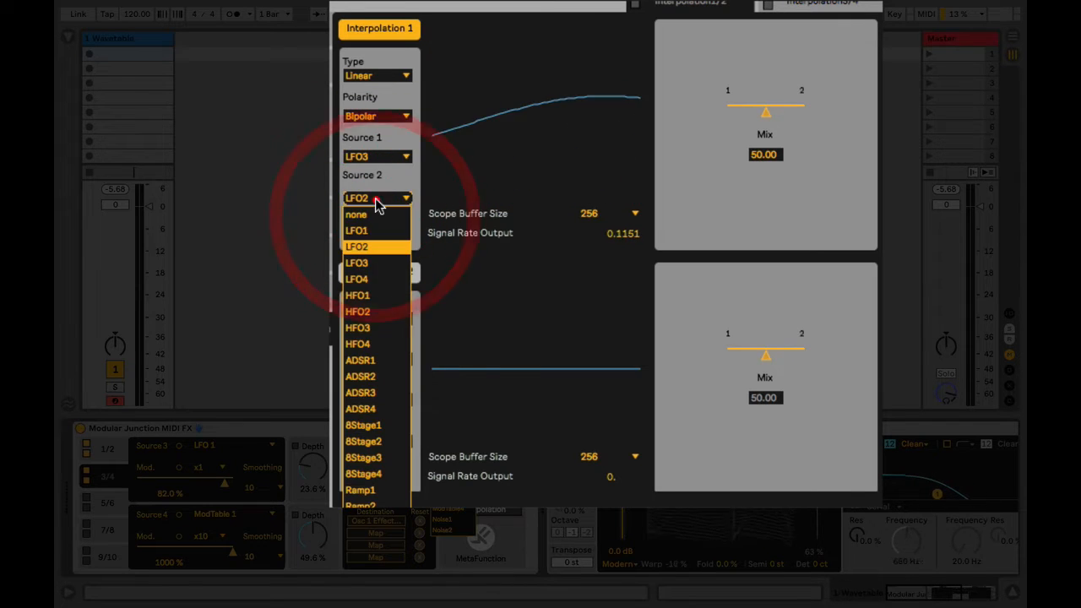
pyautogui.click(371, 272)
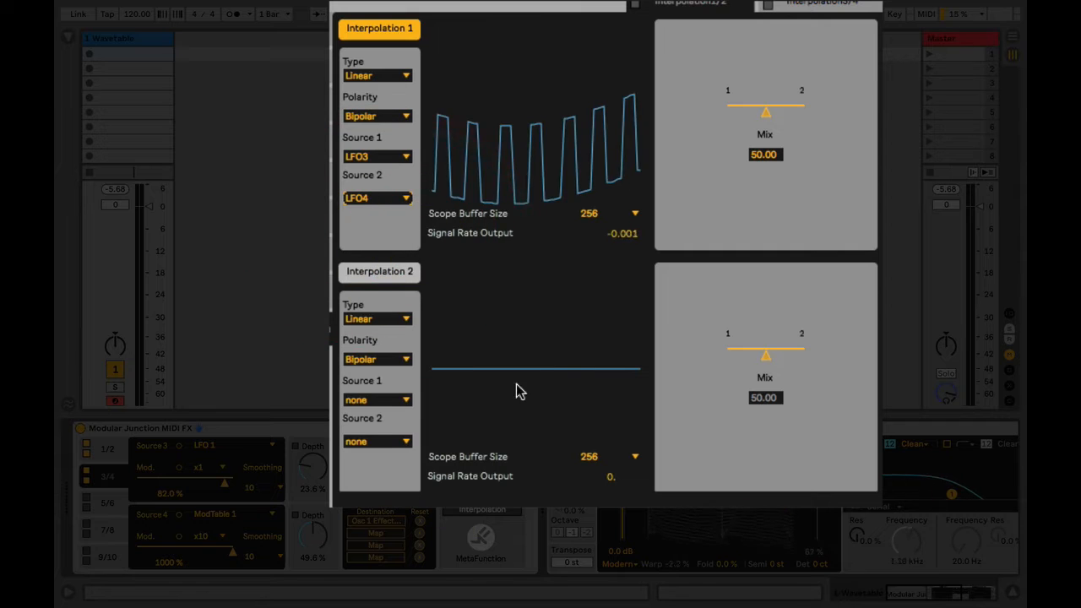
# Enable Source 5 in the Modular Junction device and assign Interpolation 1 to it
pyautogui.click(106, 500)
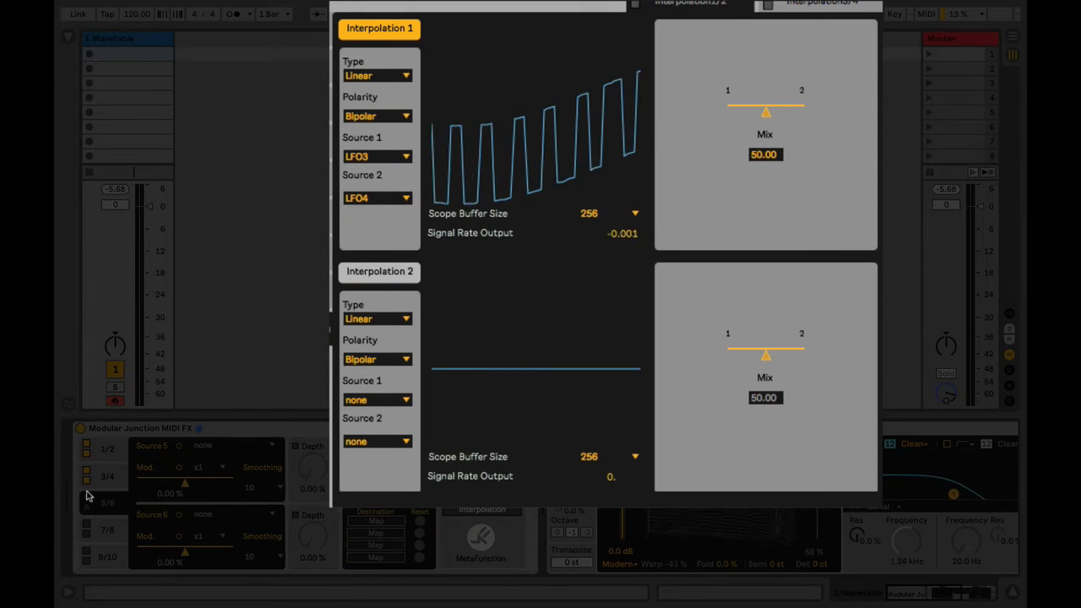
pyautogui.click(215, 445)
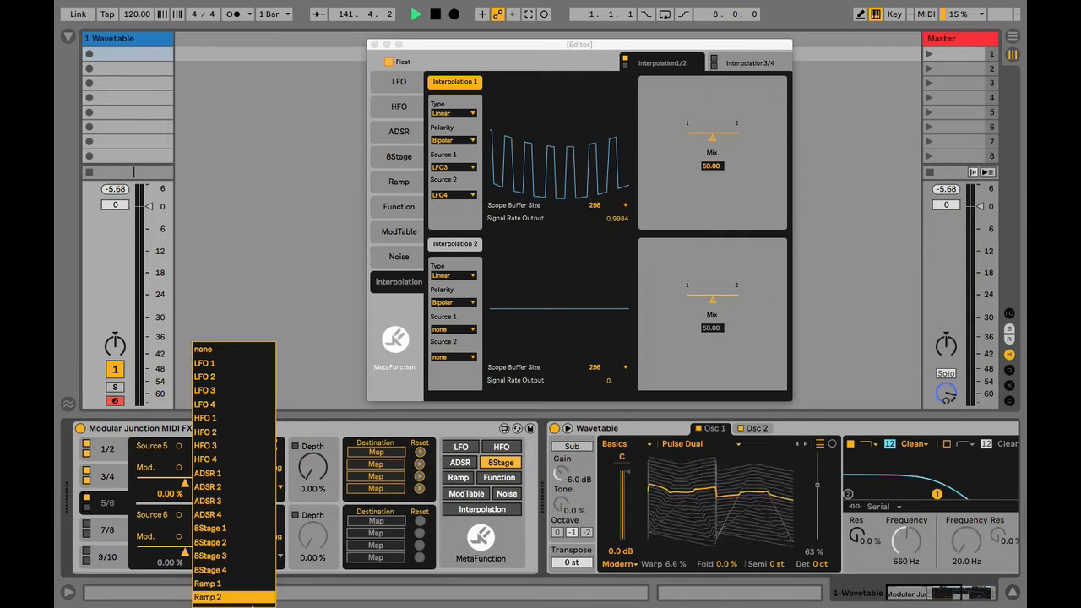
pyautogui.scroll(-6, 250, 591)
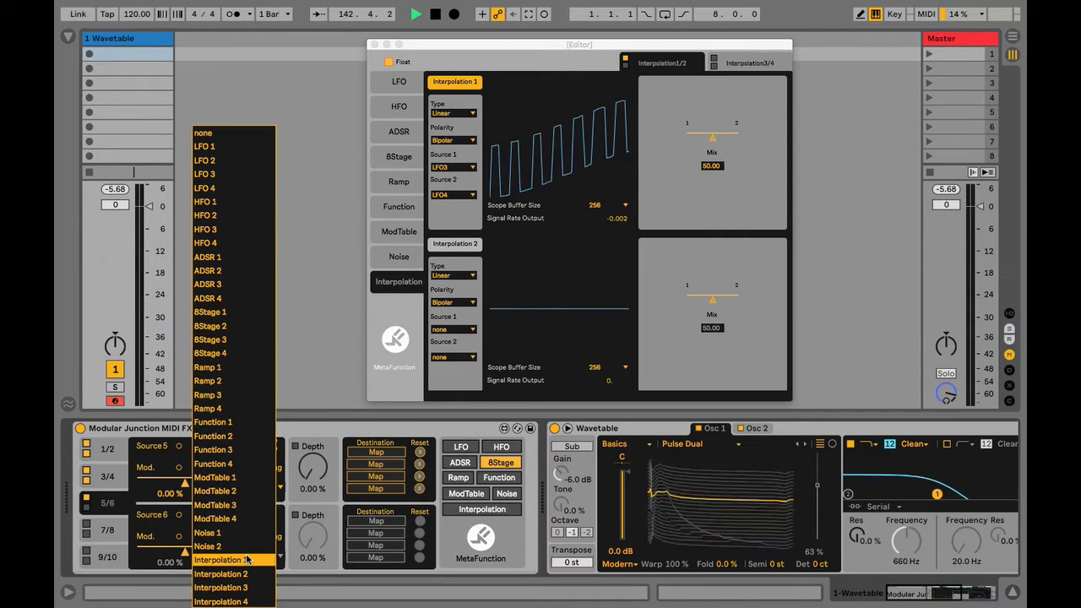
pyautogui.click(247, 560)
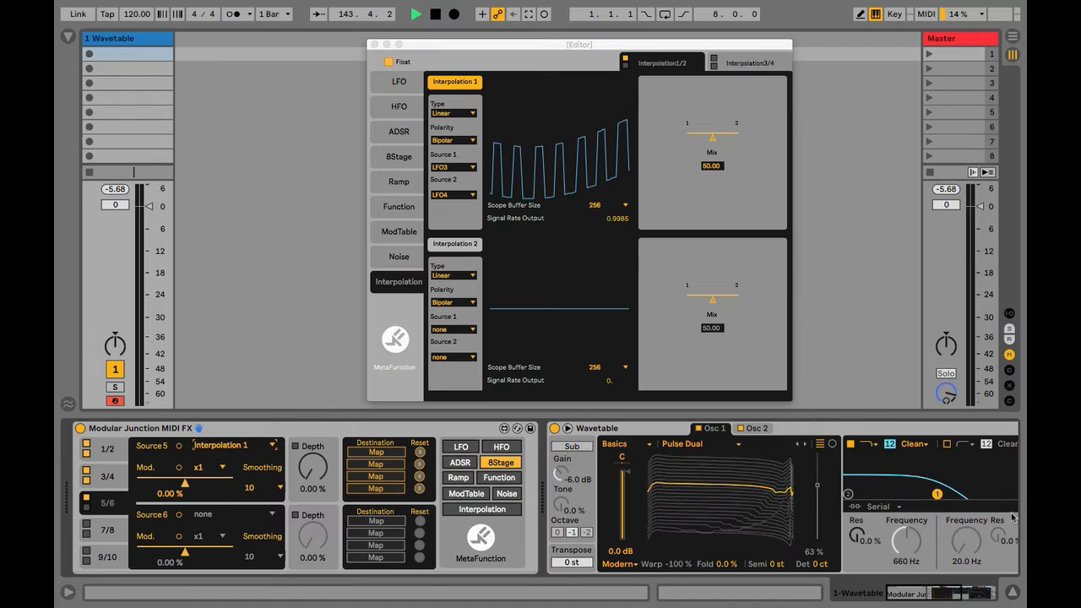
# Turn on Wavetable's filter 2 with 82 % resonance and map Source 5 to its frequency at 34.6 % depth and 100 % modulation
pyautogui.click(948, 444)
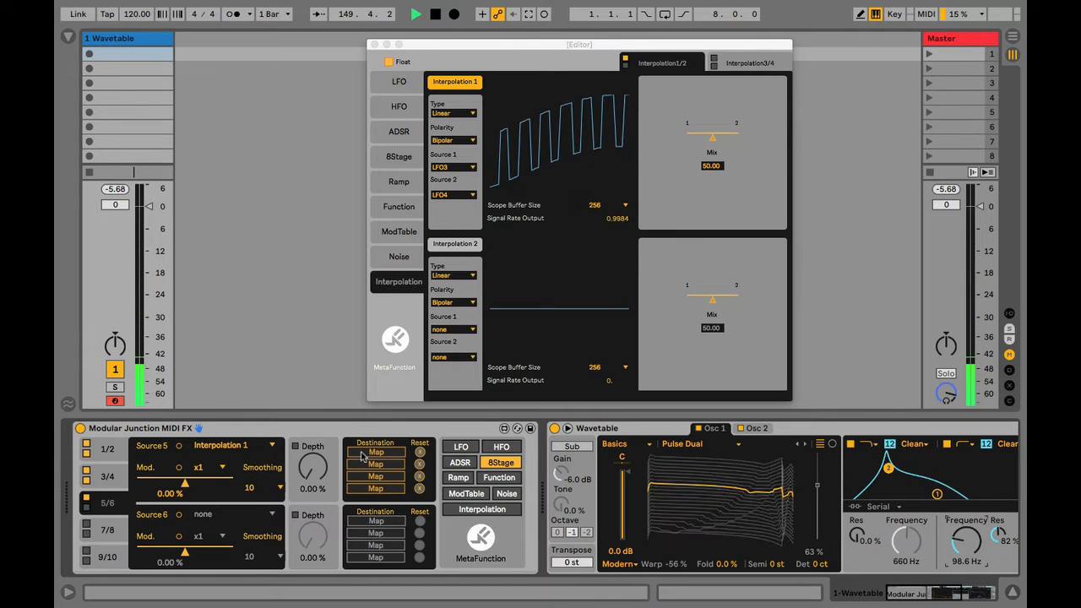
pyautogui.click(376, 452)
pyautogui.click(975, 545)
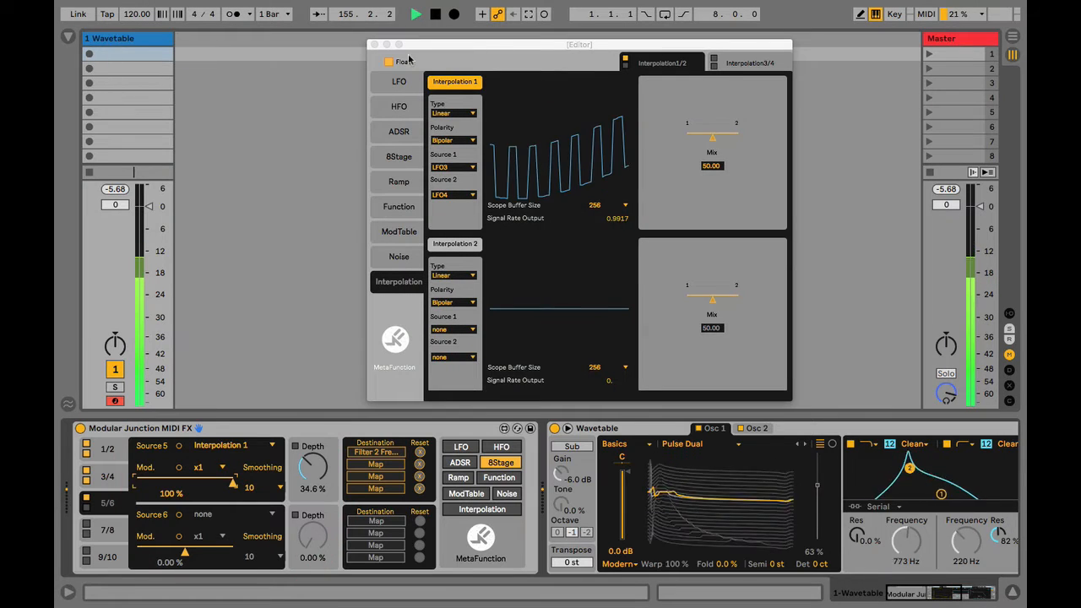
# Set LFO 3's rate to 3.83 Hz and LFO 4's to 3.78 Hz, and return to the Interpolation settings
pyautogui.click(406, 86)
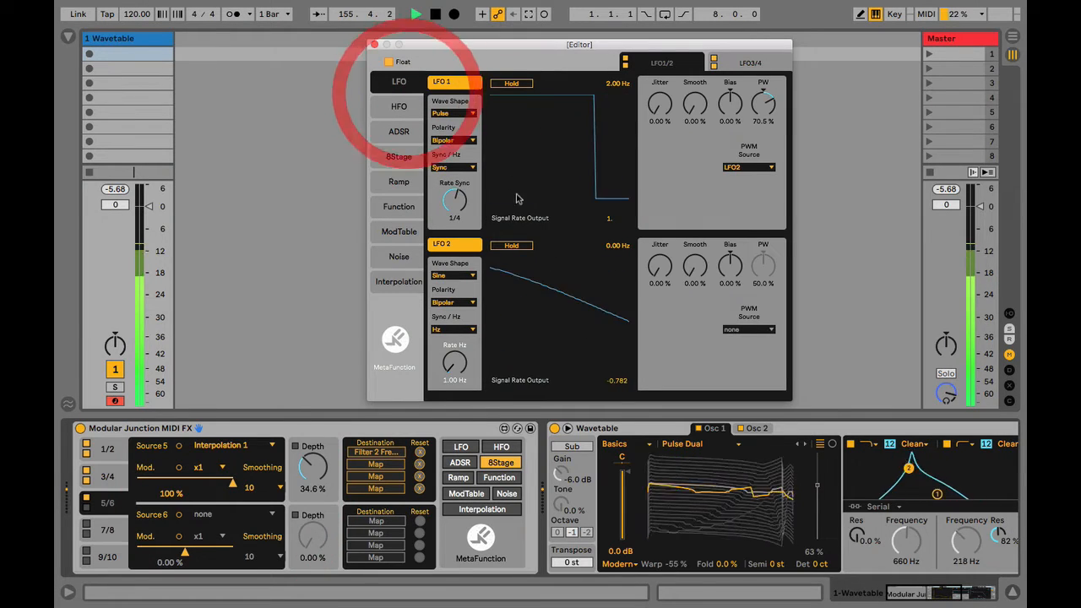
pyautogui.click(748, 64)
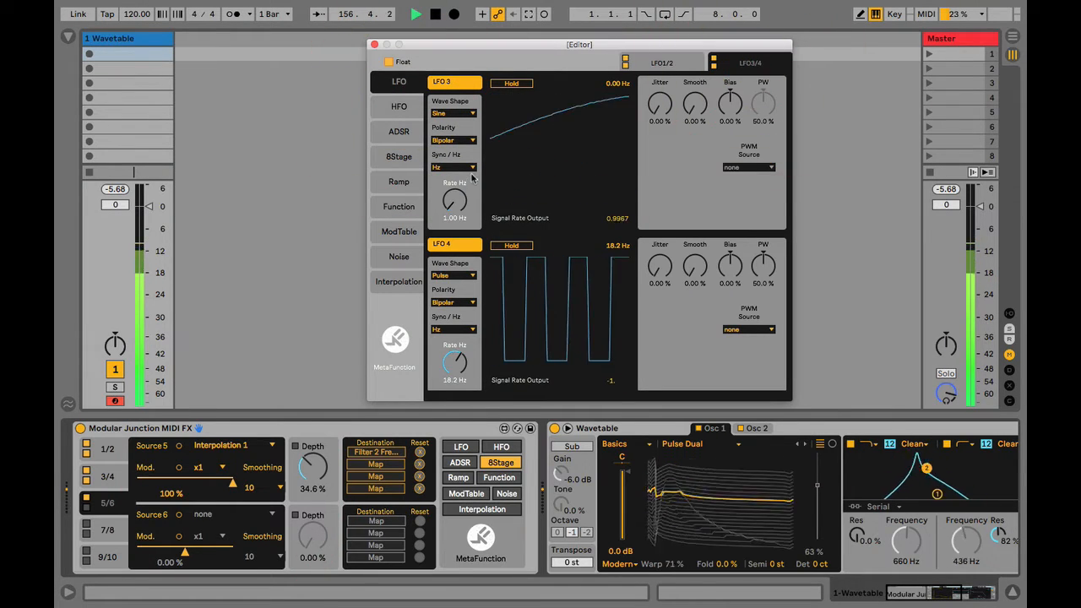
pyautogui.moveTo(455, 201); pyautogui.dragTo(442, 316)
pyautogui.moveTo(455, 362); pyautogui.dragTo(454, 414)
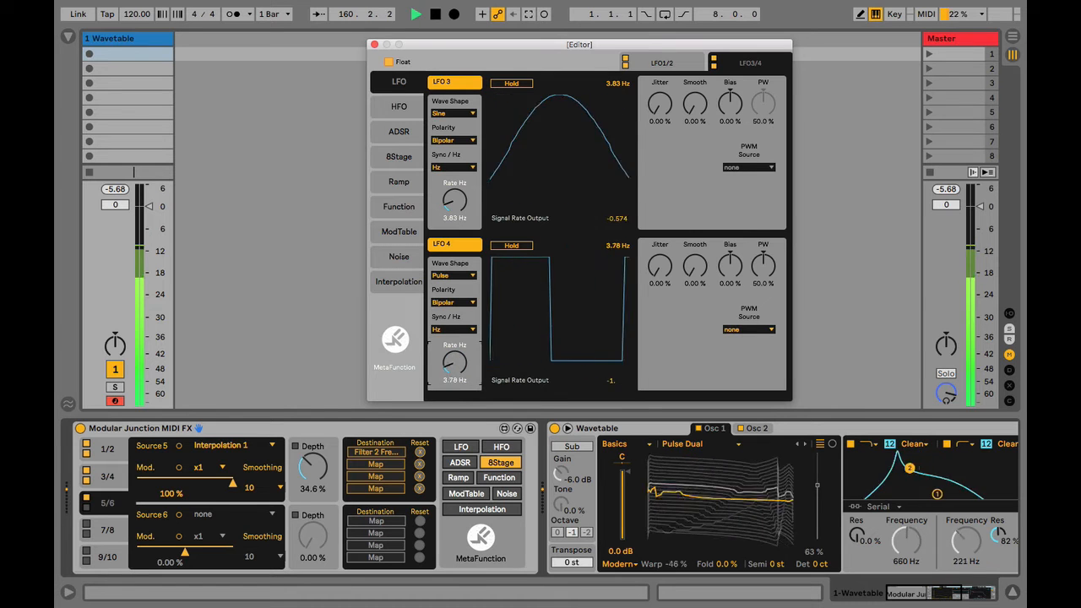
pyautogui.click(398, 281)
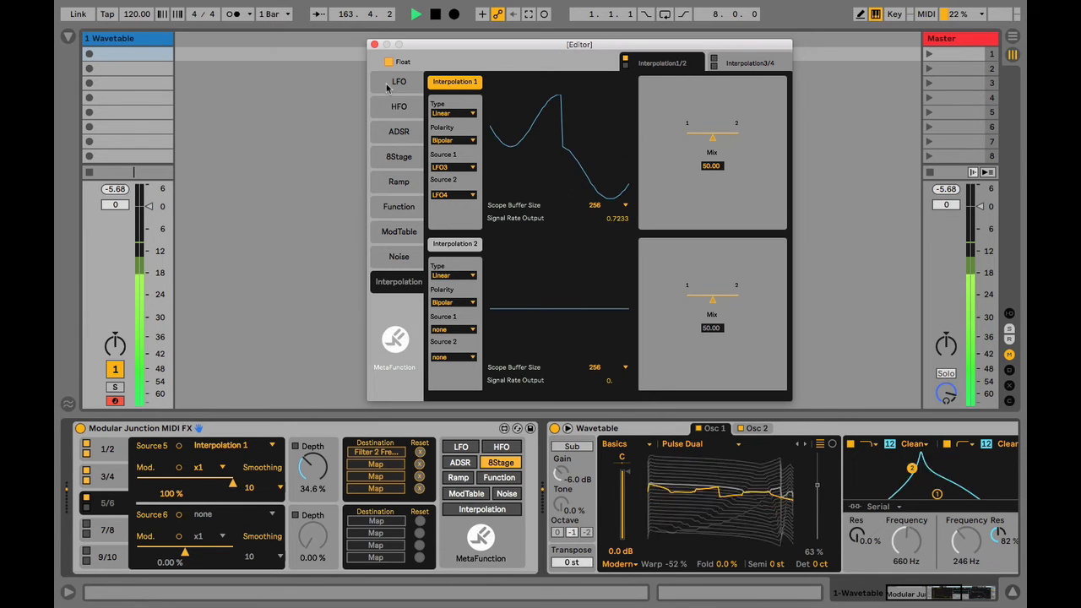
# Browse the Ramp and ADSR modulators, then activate Noise 1 in the Noise settings
pyautogui.click(398, 255)
pyautogui.click(397, 181)
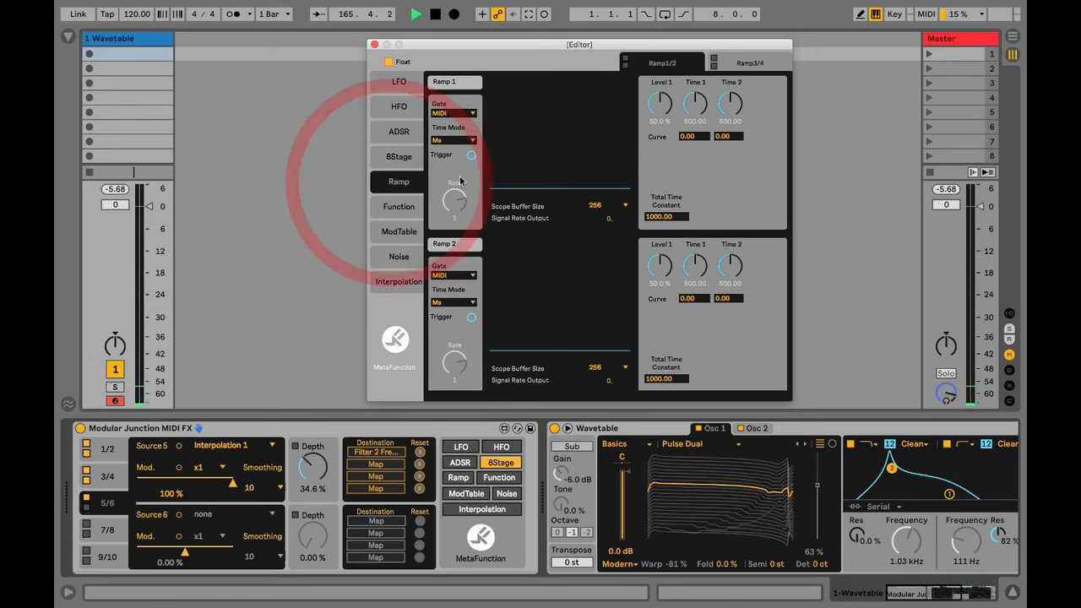
pyautogui.click(397, 131)
pyautogui.click(395, 255)
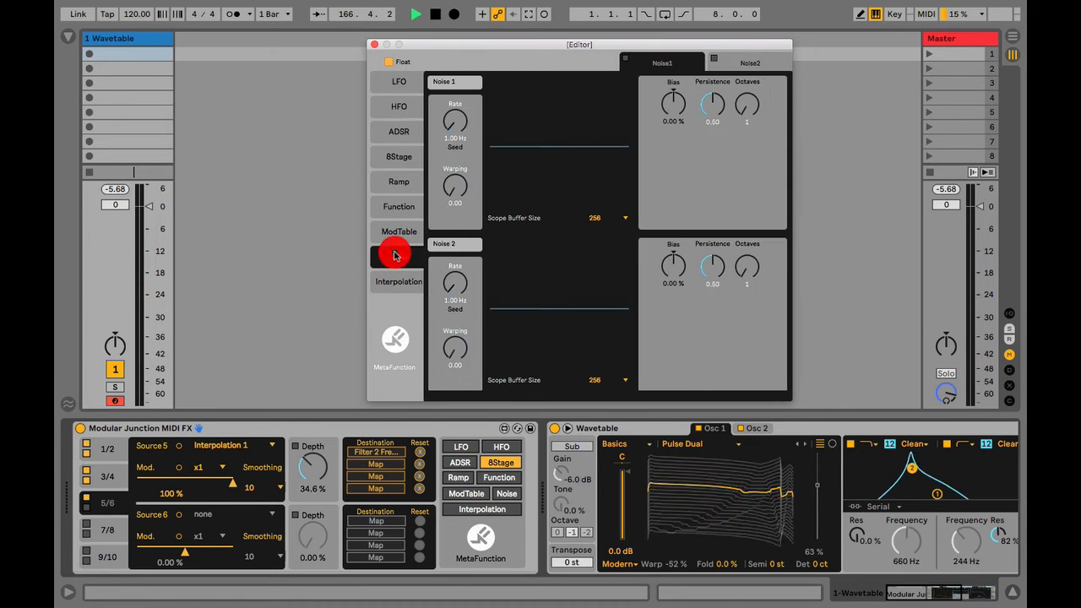
pyautogui.click(469, 81)
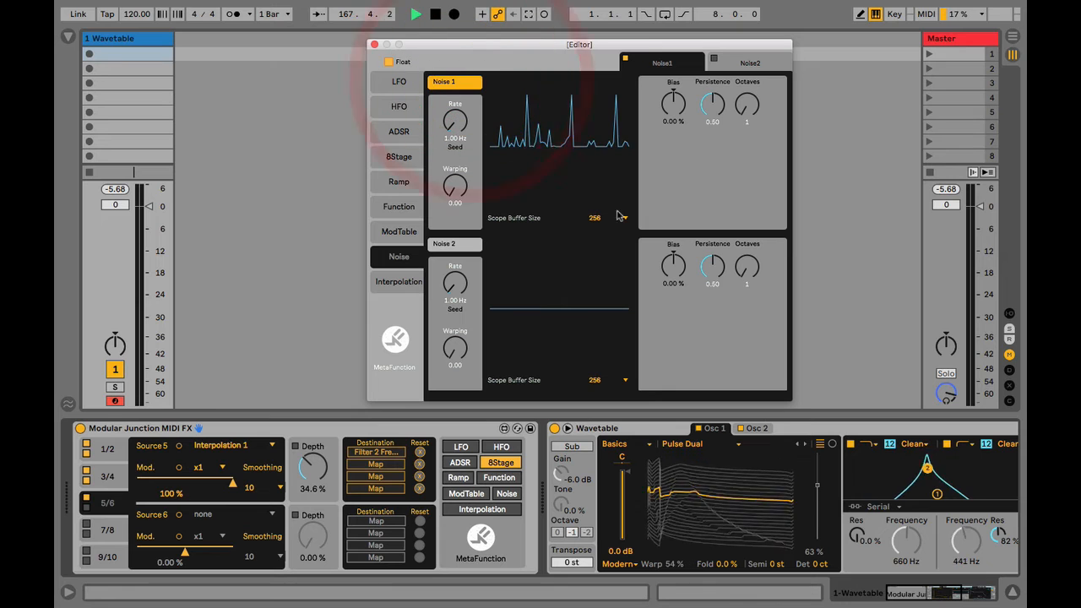
# Review the settings of every modulator type from HFO through ADSR, 8Stage, Ramp, Function, ModTable and Noise to Interpolation
pyautogui.click(399, 107)
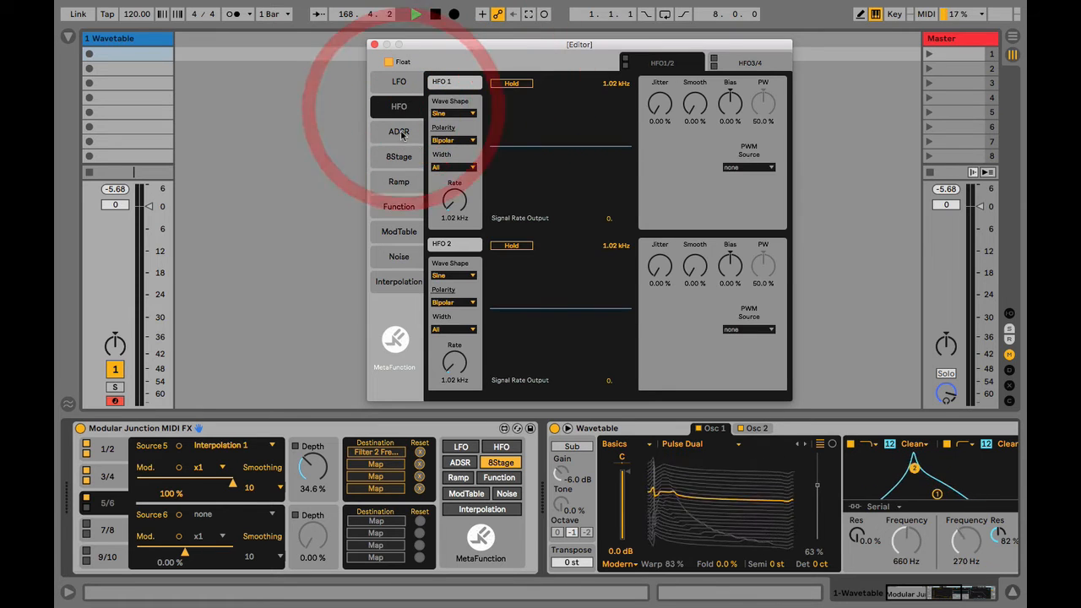
pyautogui.click(399, 131)
pyautogui.click(398, 156)
pyautogui.click(399, 181)
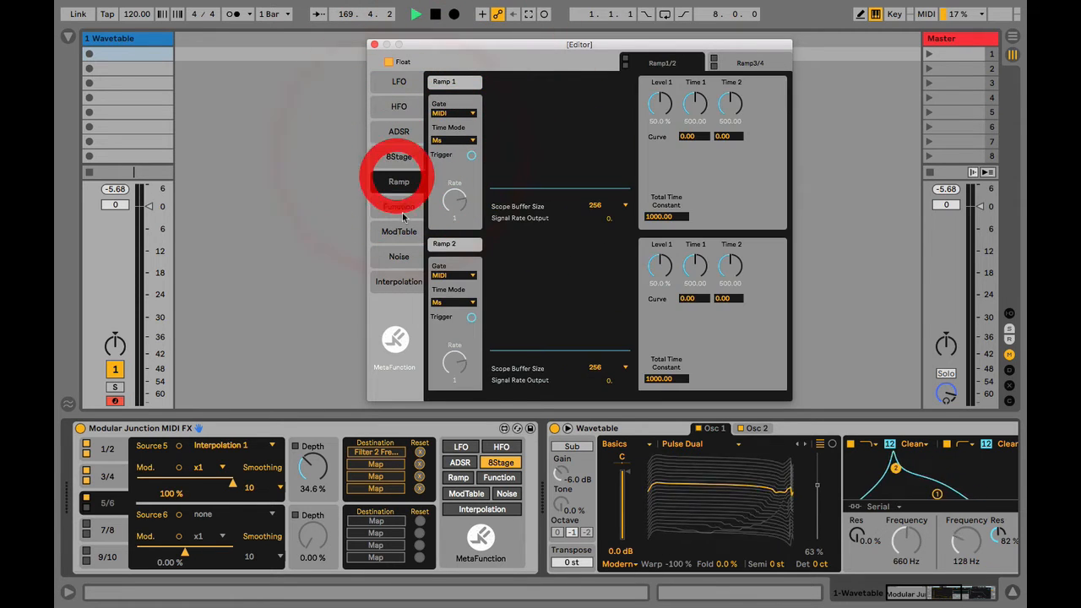
pyautogui.click(398, 206)
pyautogui.click(398, 231)
pyautogui.click(399, 256)
pyautogui.click(399, 281)
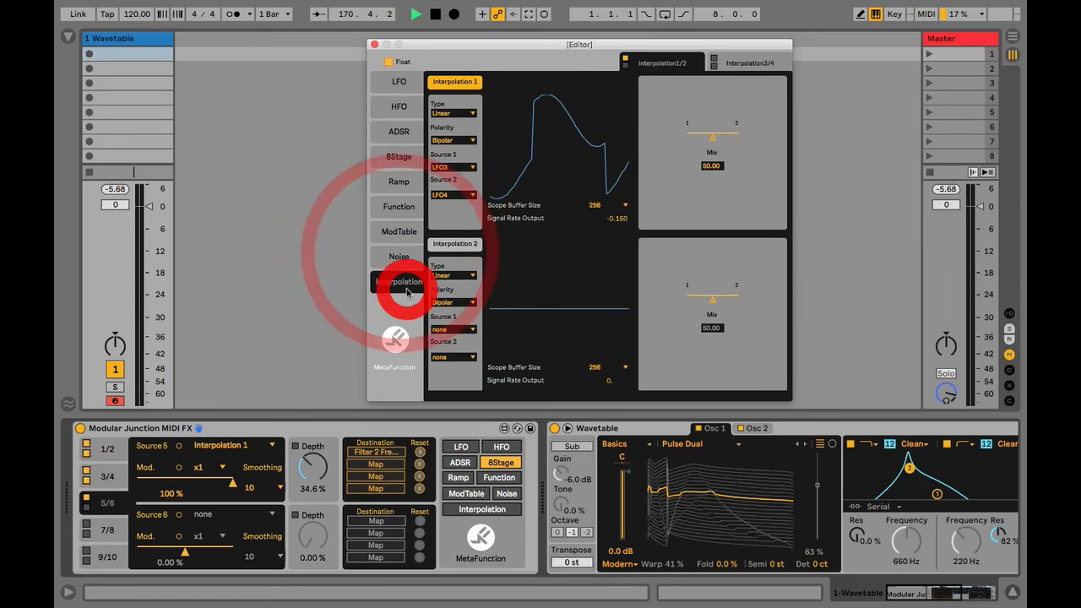